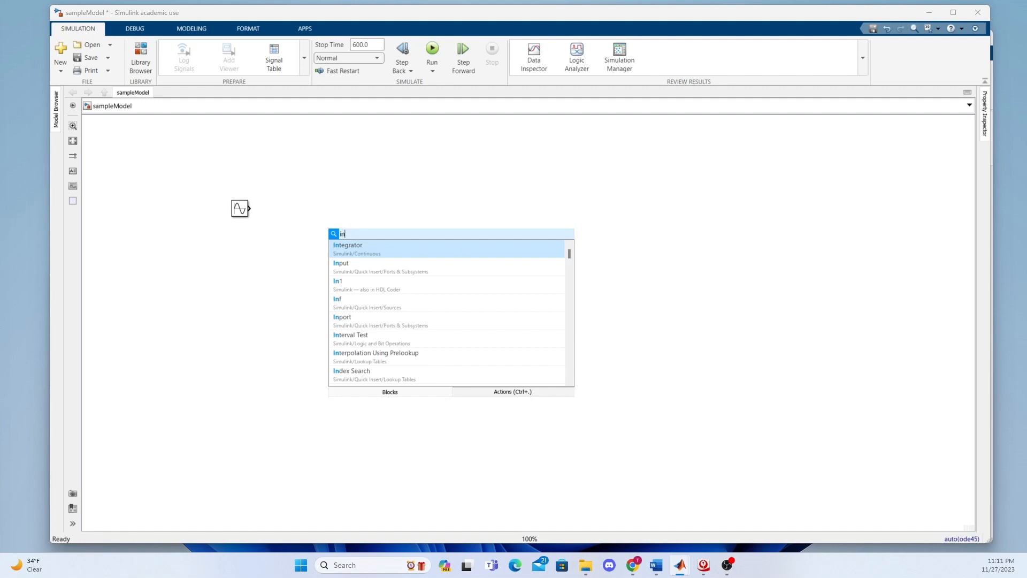
{"action": "type", "text": "t"}
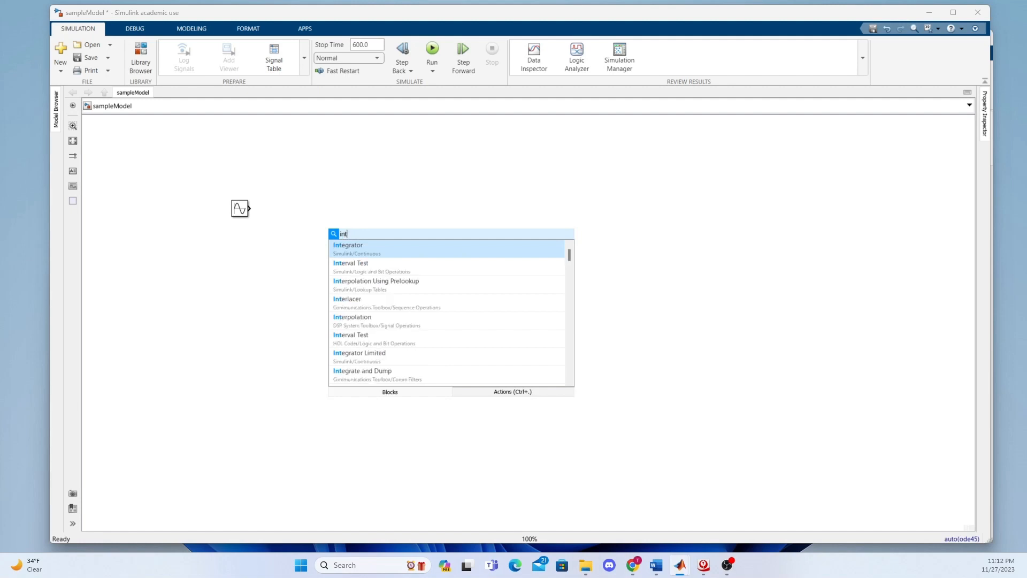
{"action": "left_click", "coordinate": [371, 248]}
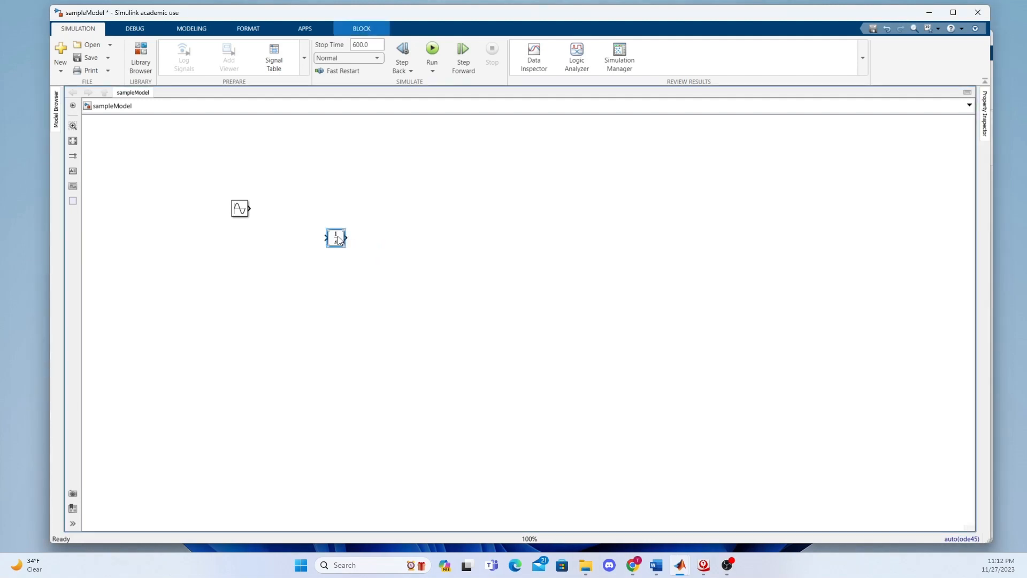
{"action": "mouse_move", "coordinate": [340, 239]}
{"action": "left_mouse_down"}
{"action": "mouse_move", "coordinate": [338, 218]}
{"action": "mouse_move", "coordinate": [323, 232]}
{"action": "mouse_move", "coordinate": [248, 208]}
{"action": "mouse_move", "coordinate": [322, 236]}
{"action": "left_mouse_up"}
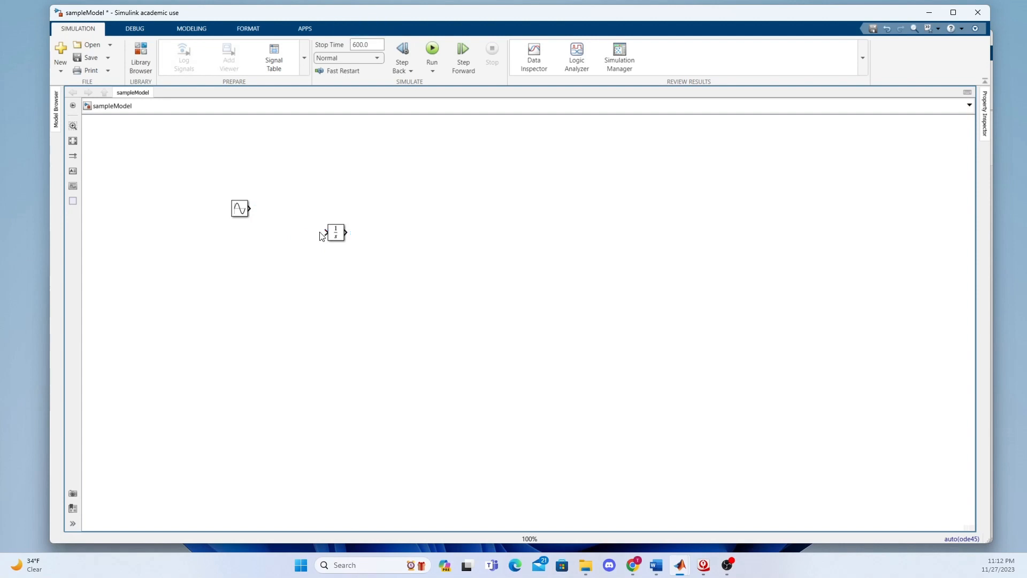
{"action": "left_click", "coordinate": [337, 235]}
{"action": "key", "text": "Delete"}
Add two Integrator blocks diagonally below the Sine Wave block, with the second lower and further right than the first
{"action": "double_click", "coordinate": [322, 233]}
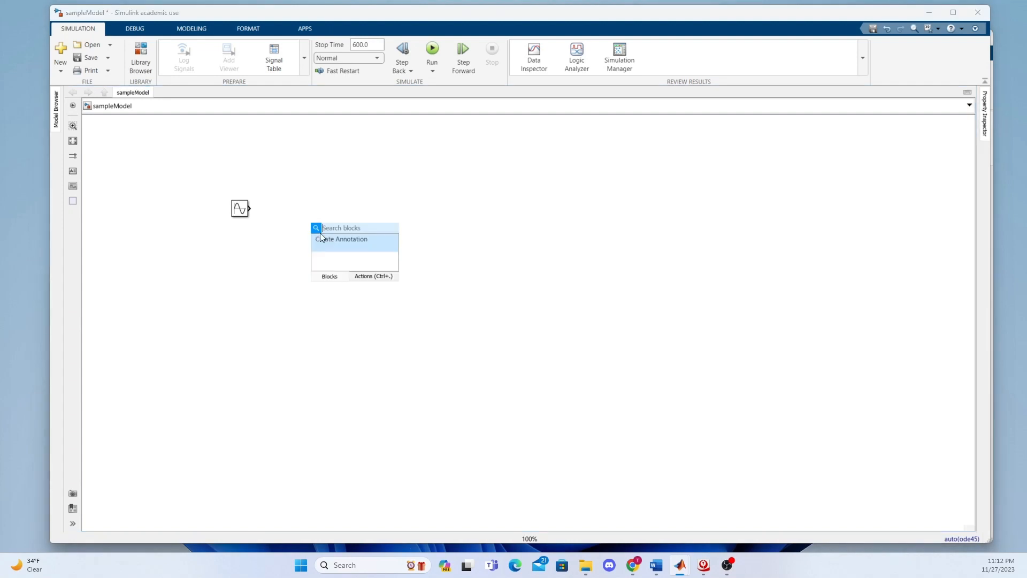
{"action": "type", "text": "inte"}
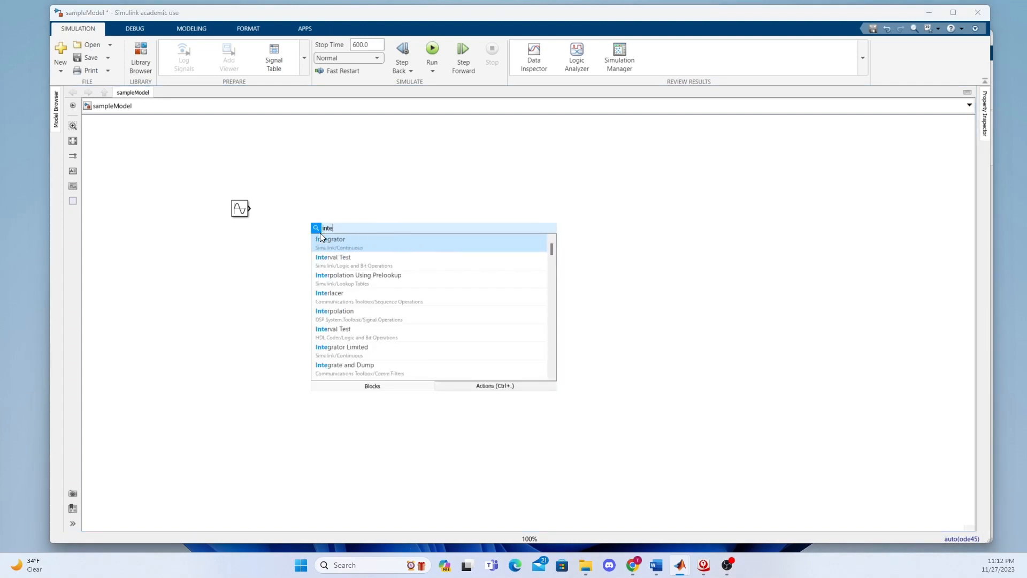
{"action": "left_click", "coordinate": [323, 241]}
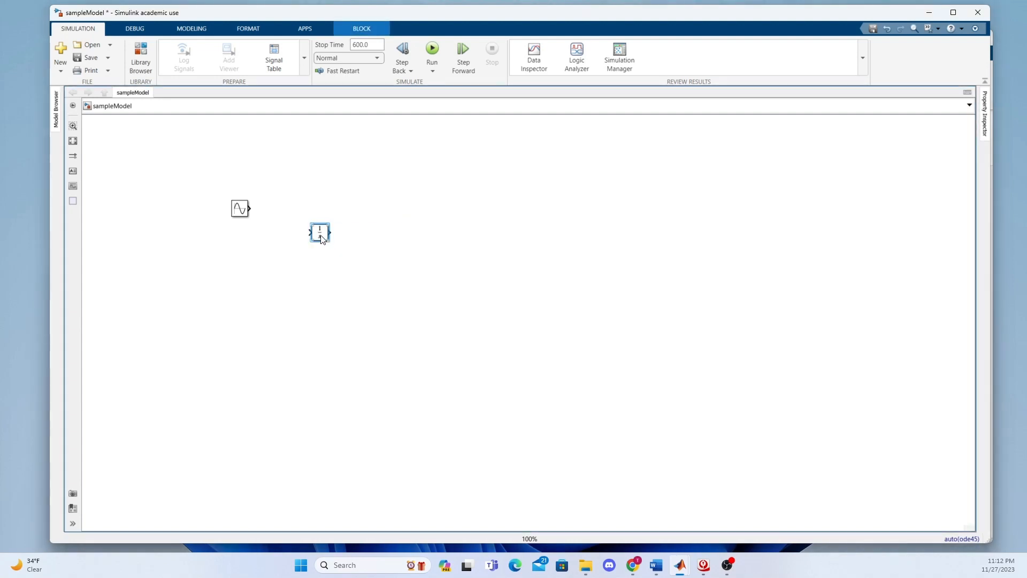
{"action": "double_click", "coordinate": [371, 277]}
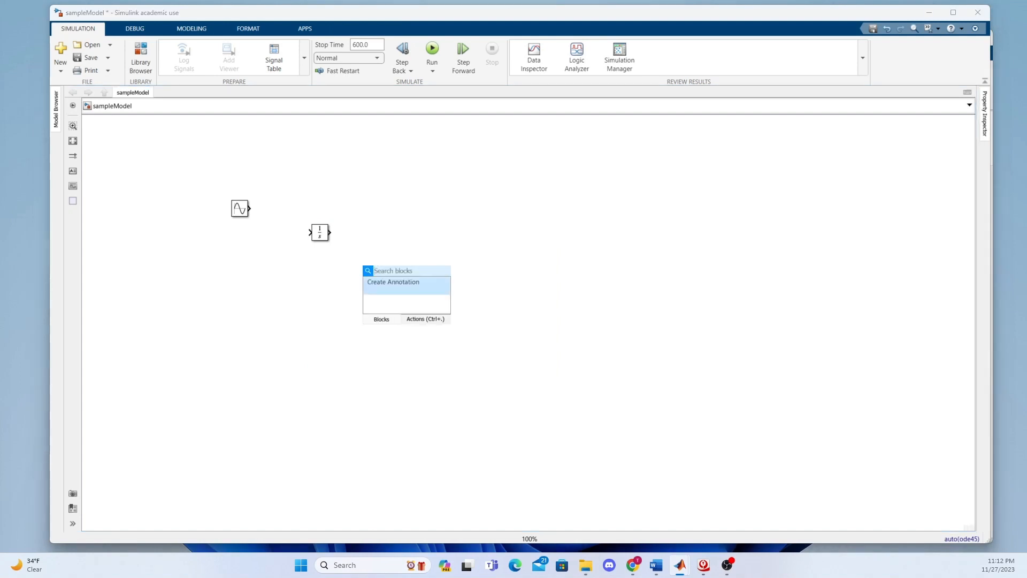
{"action": "type", "text": "inte"}
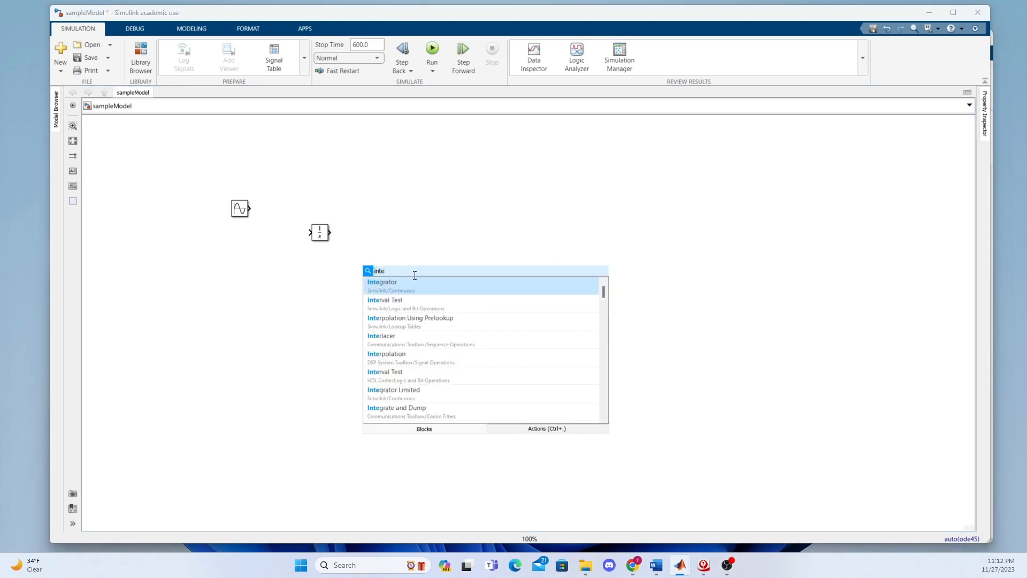
{"action": "left_click", "coordinate": [415, 285]}
{"action": "mouse_move", "coordinate": [376, 282]}
{"action": "left_mouse_down"}
{"action": "mouse_move", "coordinate": [367, 254]}
{"action": "mouse_move", "coordinate": [368, 266]}
{"action": "left_mouse_up"}
{"action": "left_click", "coordinate": [478, 253]}
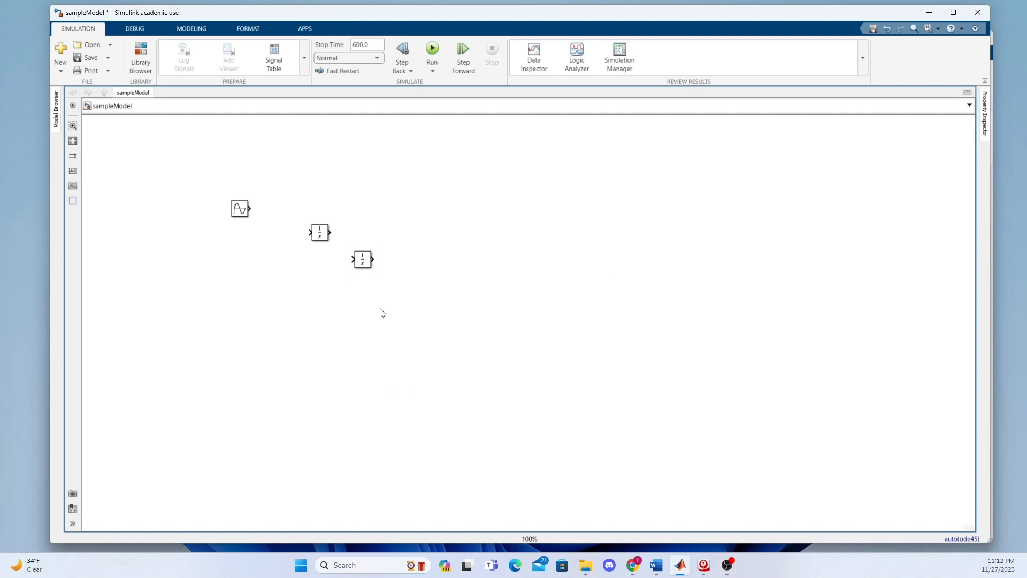
Insert two Add blocks, shift the Sine Wave block left, and place the second Add block beside it
{"action": "double_click", "coordinate": [281, 295]}
{"action": "type", "text": "add"}
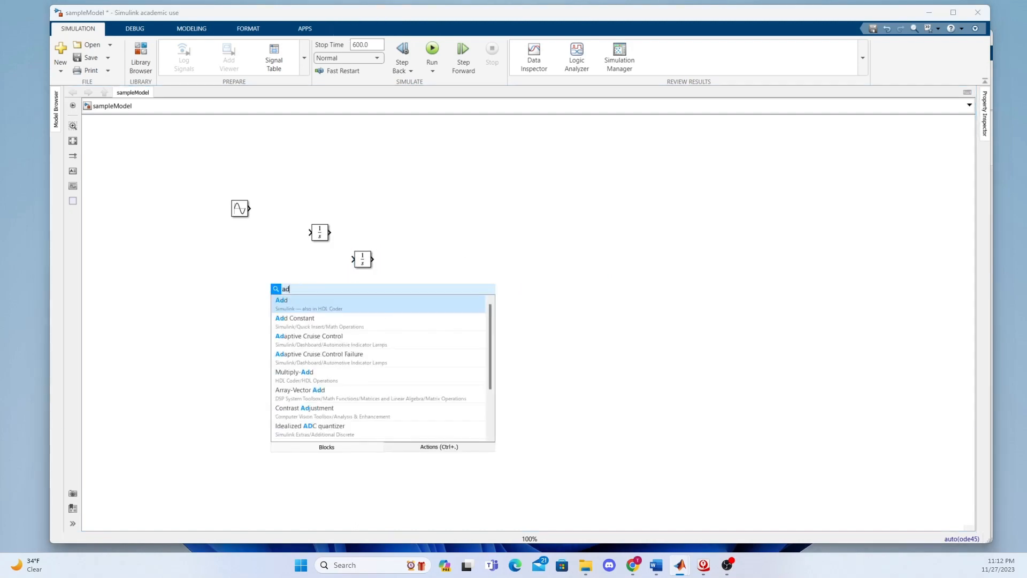
{"action": "left_click", "coordinate": [326, 310]}
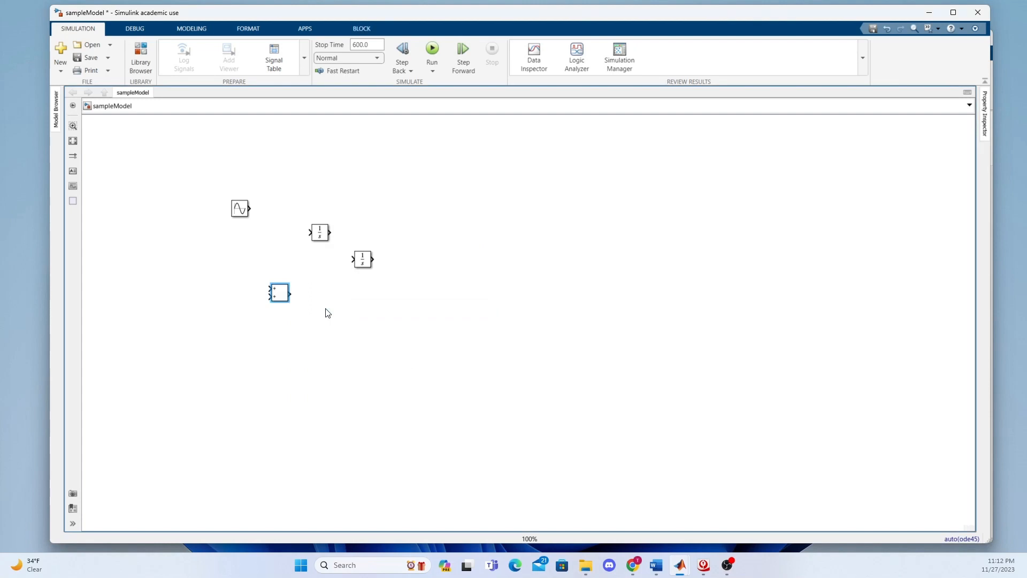
{"action": "left_click_drag", "start_coordinate": [281, 298], "coordinate": [264, 275]}
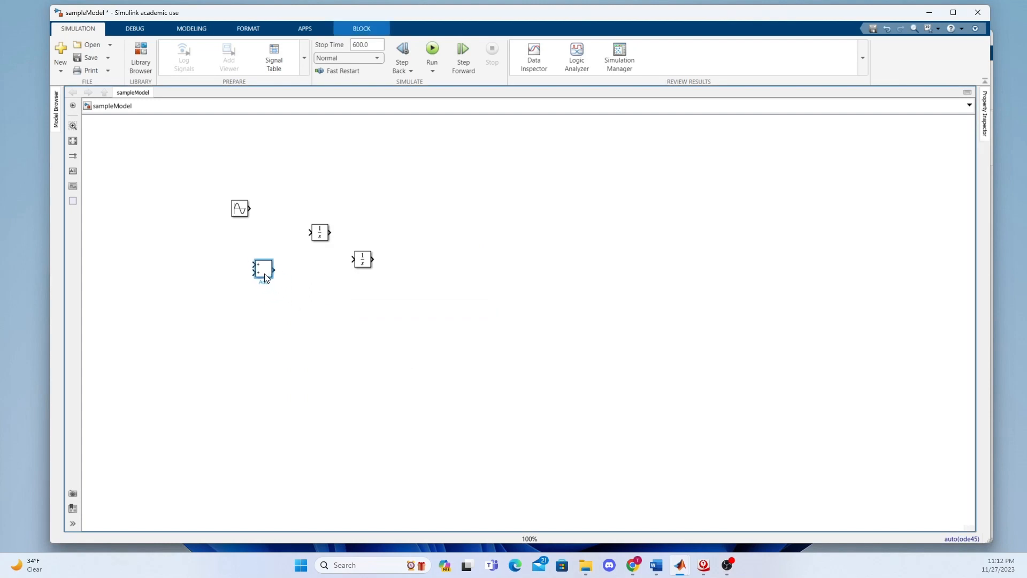
{"action": "double_click", "coordinate": [203, 261]}
{"action": "type", "text": "add"}
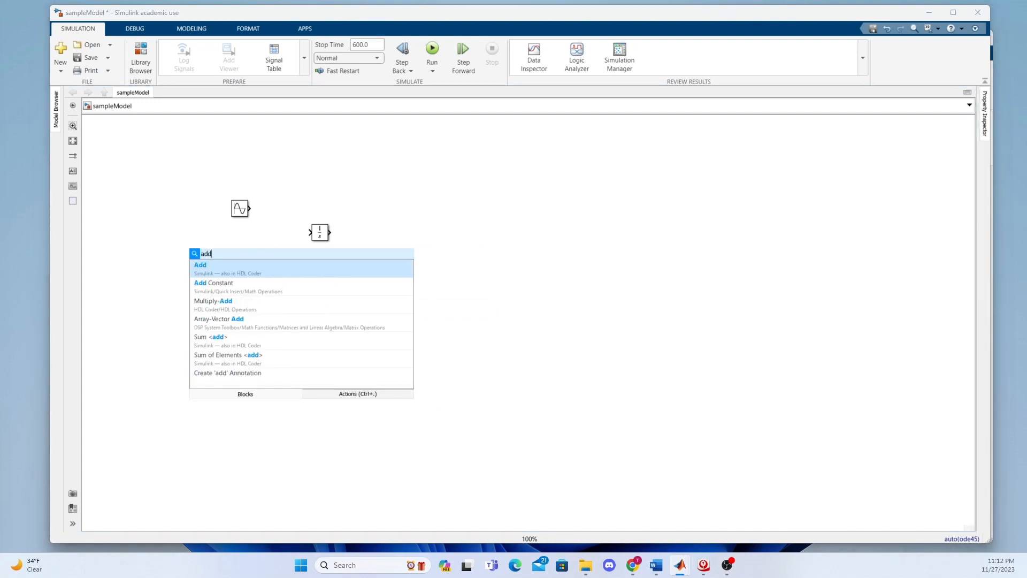
{"action": "left_click", "coordinate": [241, 272]}
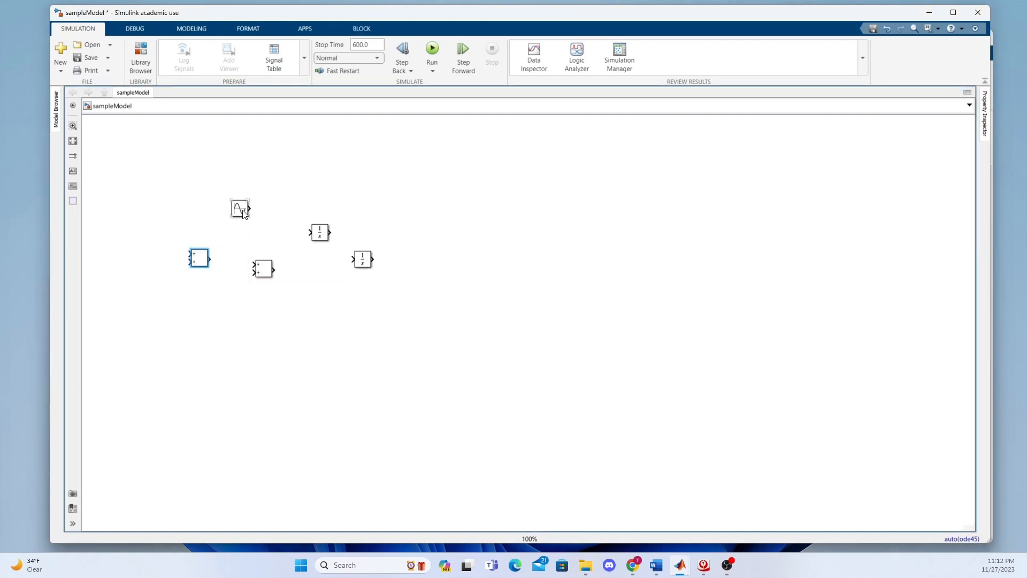
{"action": "left_click_drag", "start_coordinate": [230, 209], "coordinate": [187, 207]}
{"action": "left_click_drag", "start_coordinate": [205, 263], "coordinate": [231, 226]}
Set the list of signs to +- for the Add block next to the Sine Wave block
{"action": "double_click", "coordinate": [231, 226]}
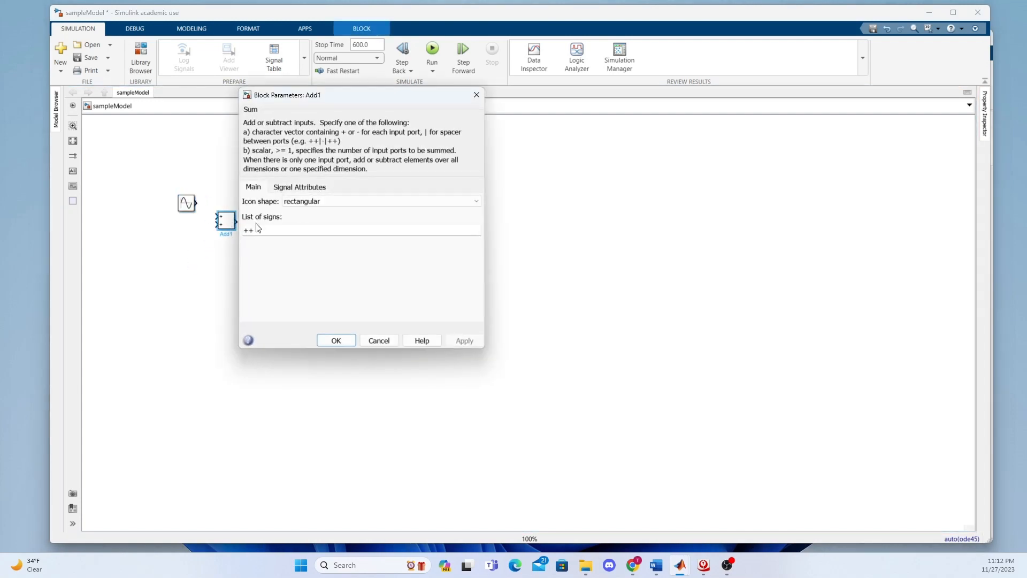
{"action": "double_click", "coordinate": [258, 229]}
{"action": "type", "text": "+"}
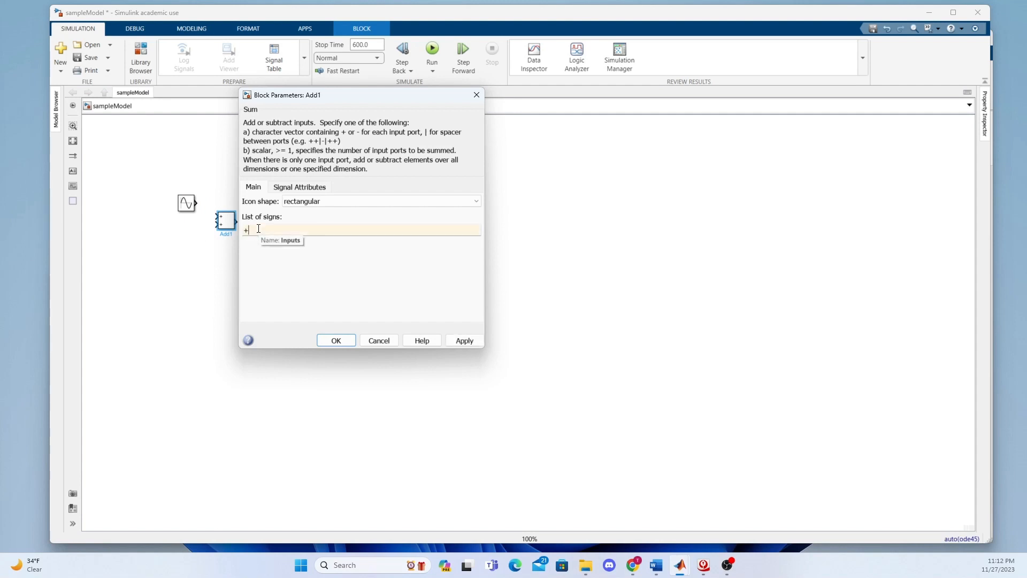
{"action": "type", "text": "-"}
{"action": "left_click", "coordinate": [463, 340]}
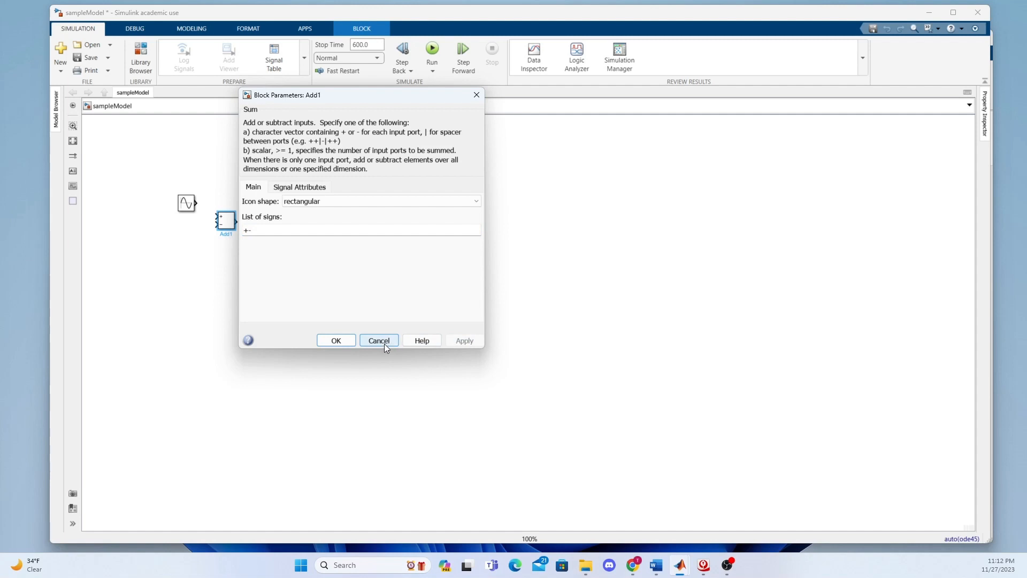
{"action": "left_click", "coordinate": [343, 341]}
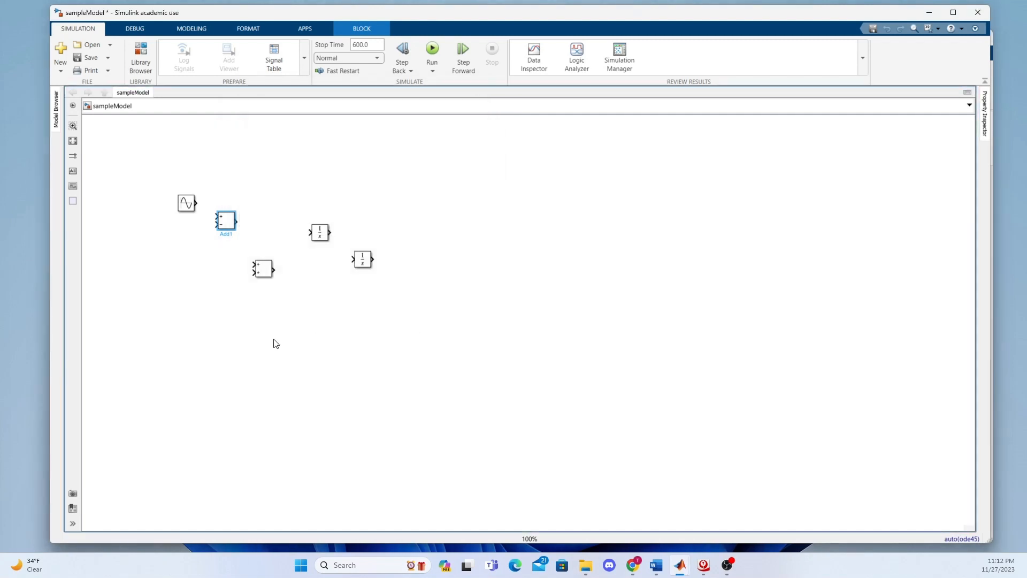
Rename the Add block with +- signs to loop and shift the first Integrator slightly left
{"action": "double_click", "coordinate": [225, 234]}
{"action": "key", "text": "BackSpace"}
{"action": "type", "text": "loop"}
{"action": "left_click", "coordinate": [240, 247]}
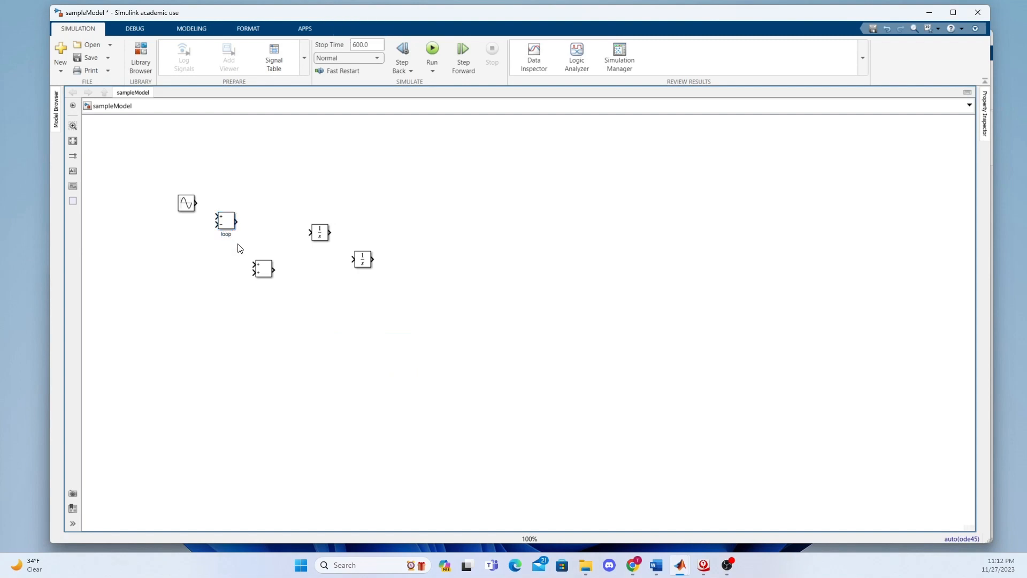
{"action": "left_click_drag", "start_coordinate": [321, 234], "coordinate": [310, 235]}
{"action": "left_click_drag", "start_coordinate": [373, 258], "coordinate": [440, 268]}
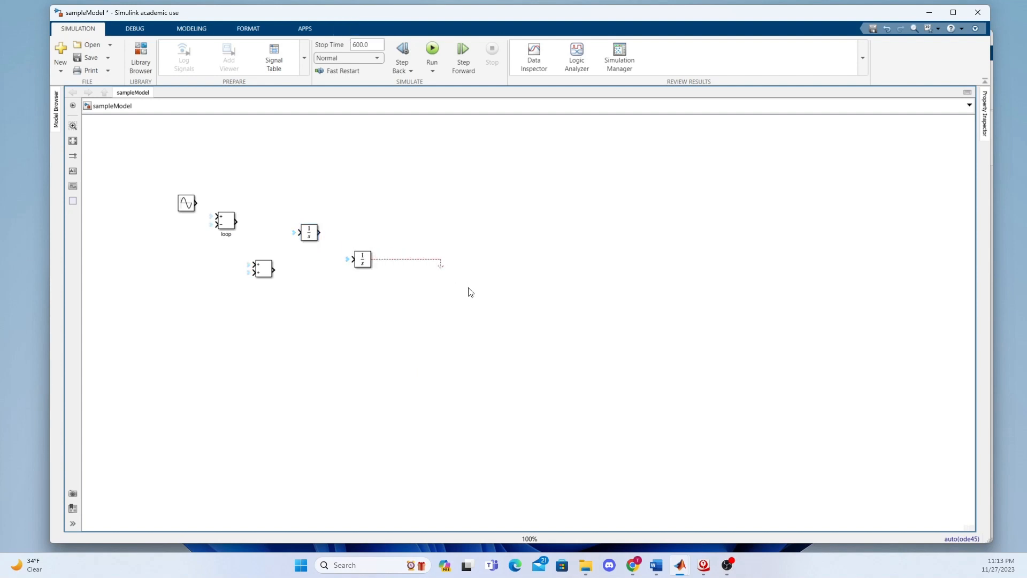
{"action": "left_click", "coordinate": [437, 263]}
{"action": "key", "text": "Delete"}
Add three Scope blocks in the area to the right of the Integrator blocks
{"action": "double_click", "coordinate": [393, 246]}
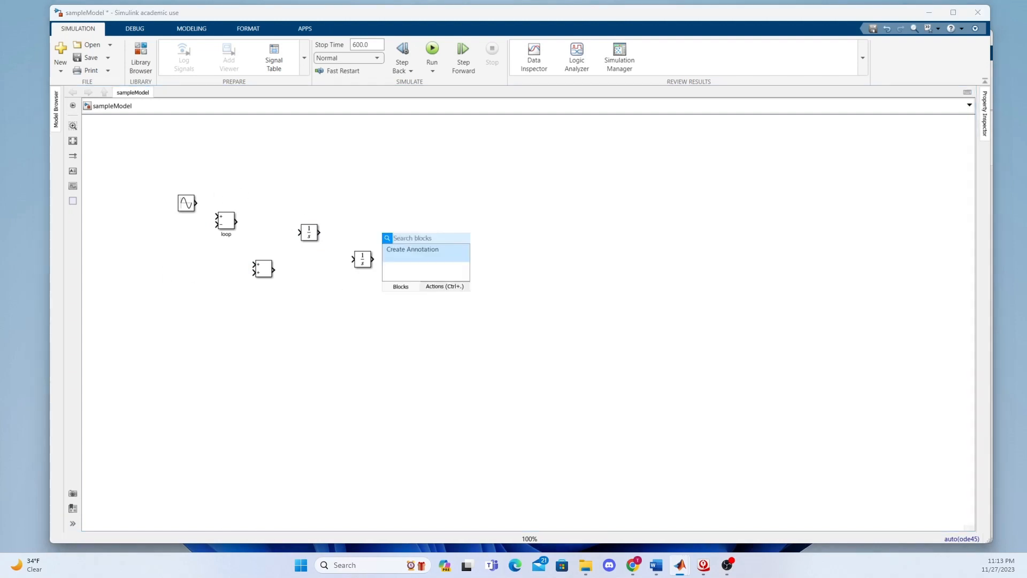
{"action": "type", "text": "scope"}
{"action": "key", "text": "Return"}
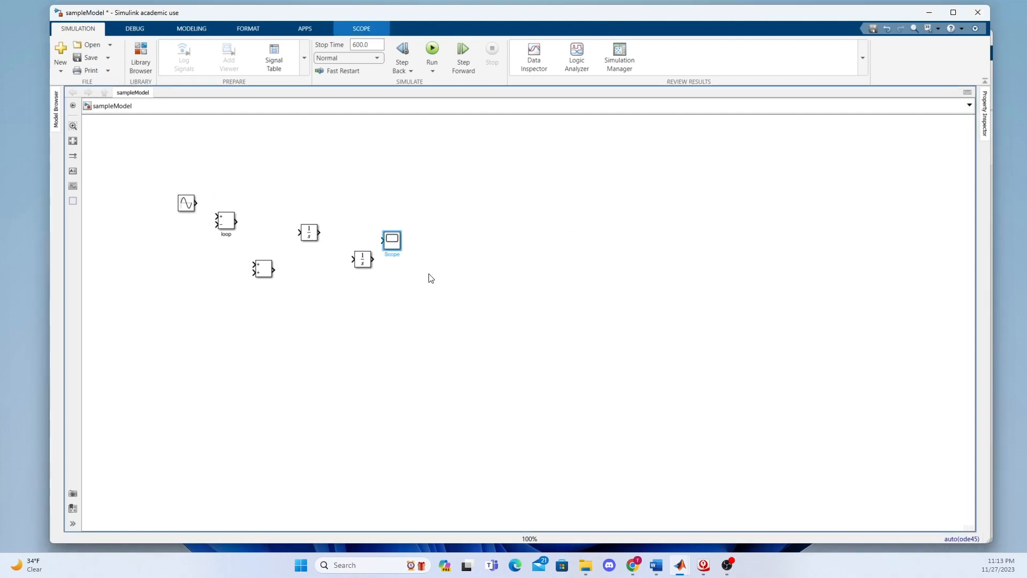
{"action": "double_click", "coordinate": [431, 278]}
{"action": "type", "text": "sc"}
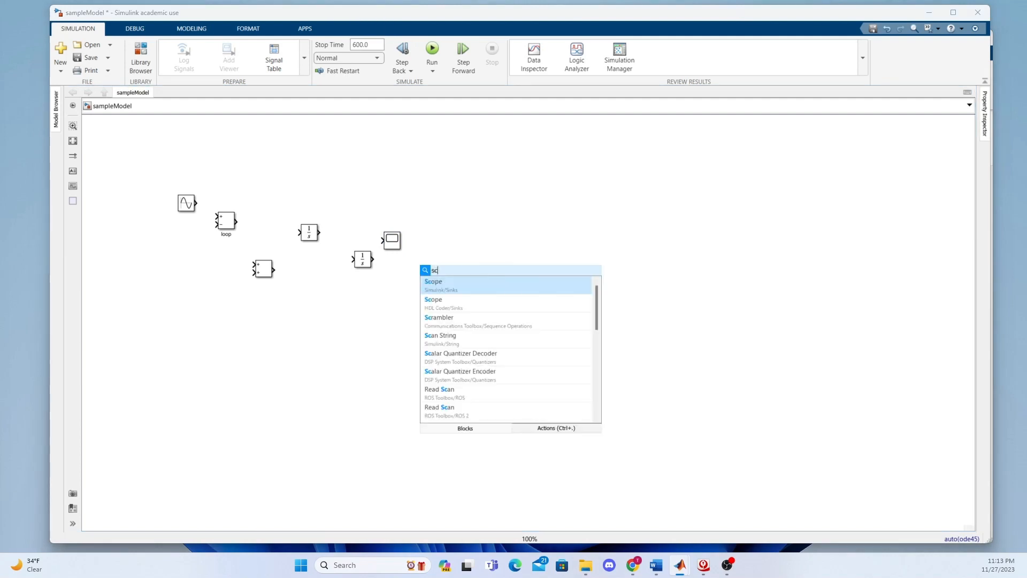
{"action": "type", "text": "ope"}
{"action": "key", "text": "Return"}
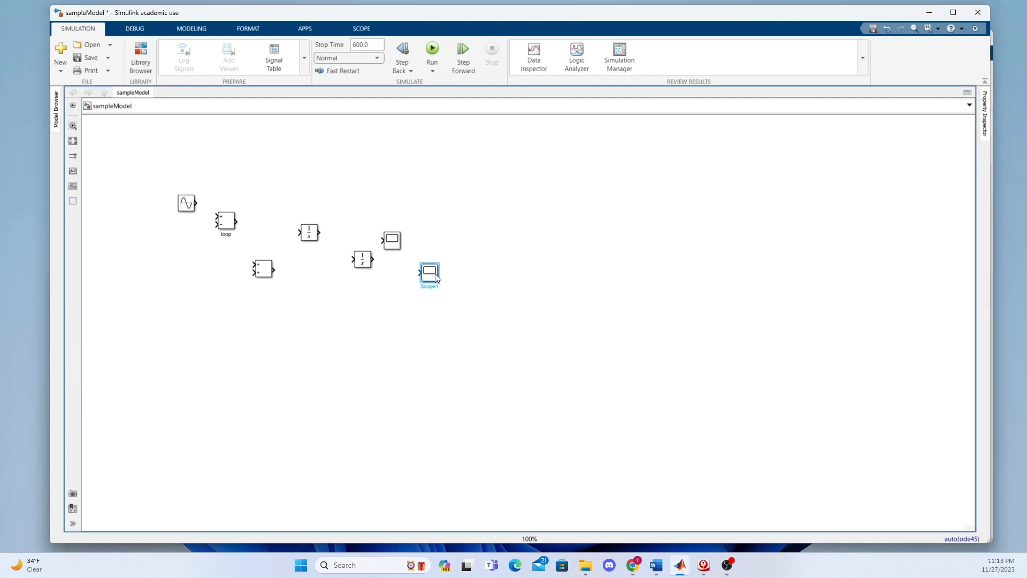
{"action": "double_click", "coordinate": [489, 278]}
{"action": "type", "text": "scope"}
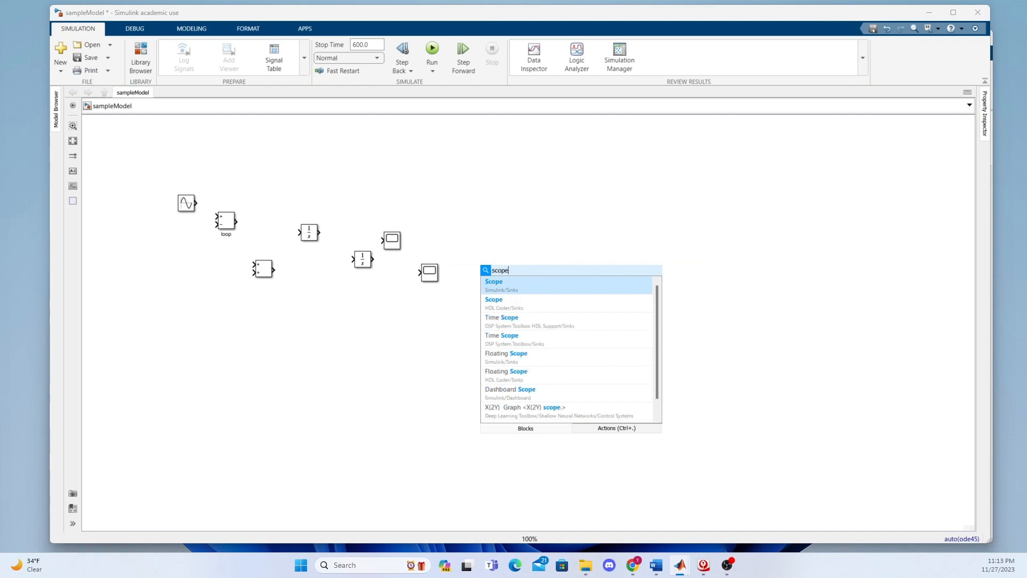
{"action": "key", "text": "Return"}
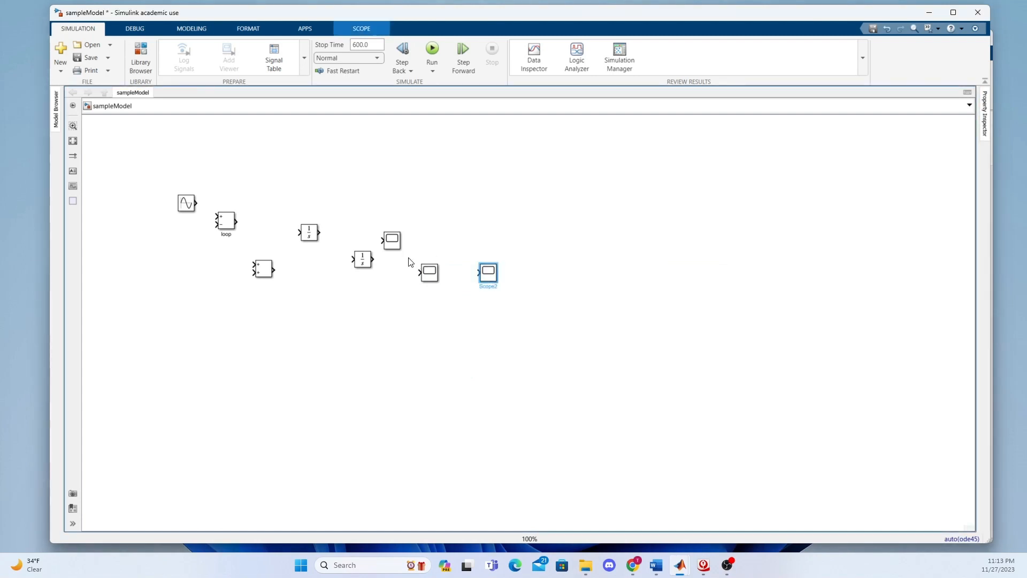
Rename the Scope block nearest the Integrators to acceleration
{"action": "left_click", "coordinate": [398, 247]}
{"action": "double_click", "coordinate": [389, 254]}
{"action": "key", "text": "BackSpace"}
{"action": "type", "text": "acceleration"}
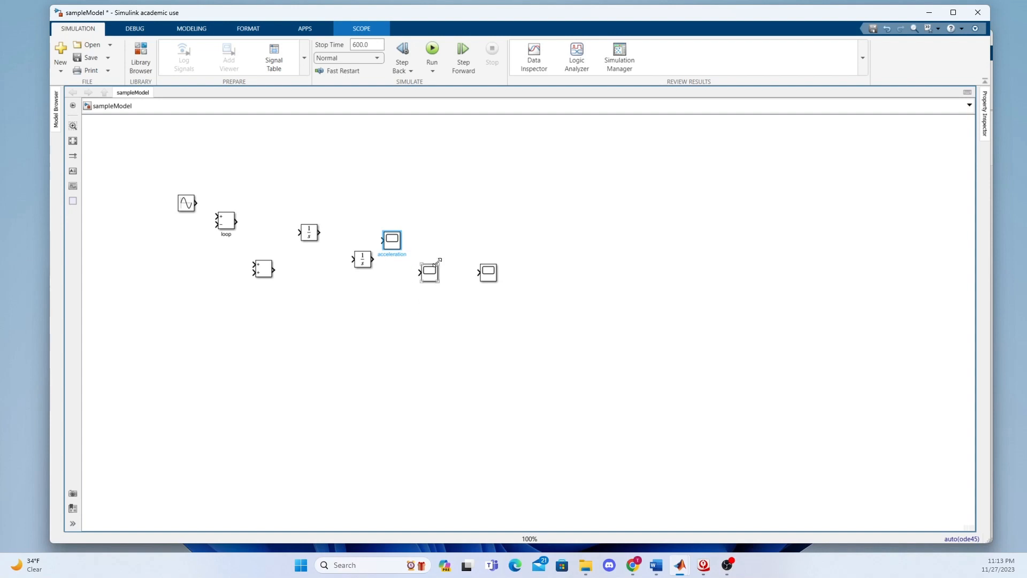
{"action": "left_click", "coordinate": [444, 317]}
Rename the middle Scope block to velocity
{"action": "left_click", "coordinate": [428, 282]}
{"action": "left_click_drag", "start_coordinate": [427, 288], "coordinate": [440, 287]}
{"action": "key", "text": "BackSpace"}
{"action": "type", "text": "velocity"}
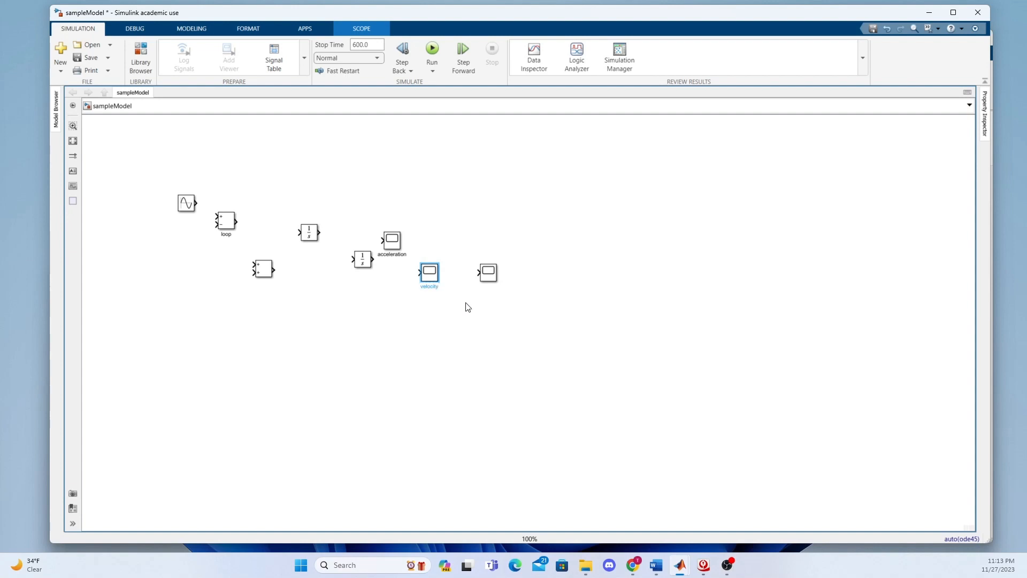
{"action": "left_click", "coordinate": [481, 309]}
Rename the rightmost Scope block to displacement
{"action": "left_click", "coordinate": [493, 271]}
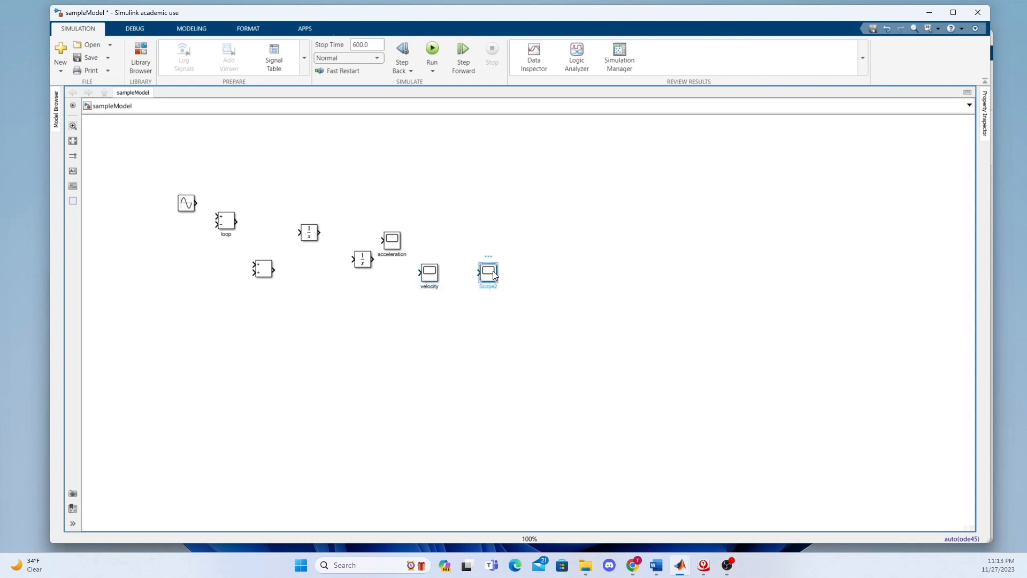
{"action": "left_click", "coordinate": [484, 286]}
{"action": "left_click_drag", "start_coordinate": [483, 286], "coordinate": [497, 286]}
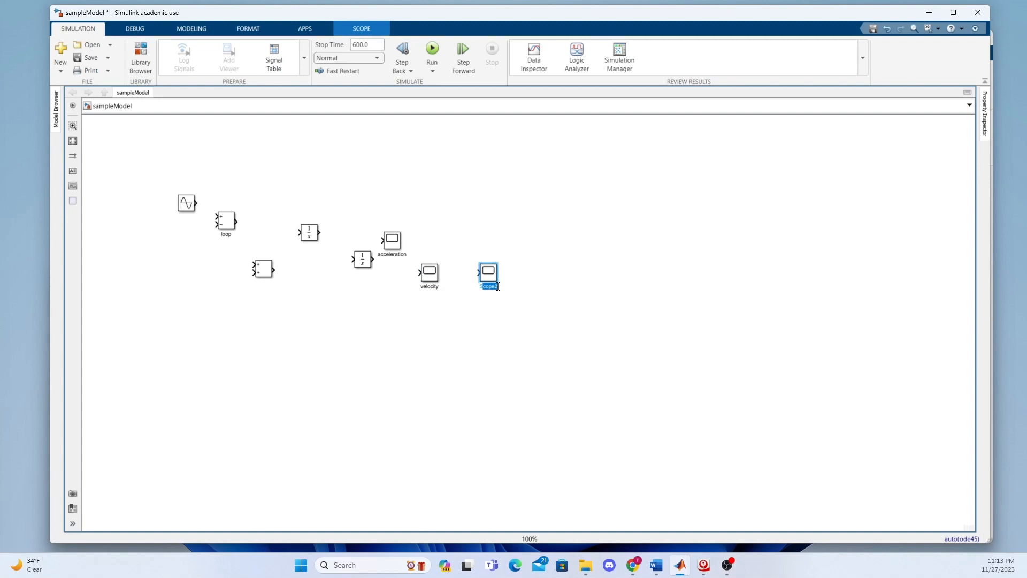
{"action": "key", "text": "BackSpace"}
{"action": "key", "text": "BackSpace"}
{"action": "type", "text": "displacement"}
{"action": "double_click", "coordinate": [521, 359]}
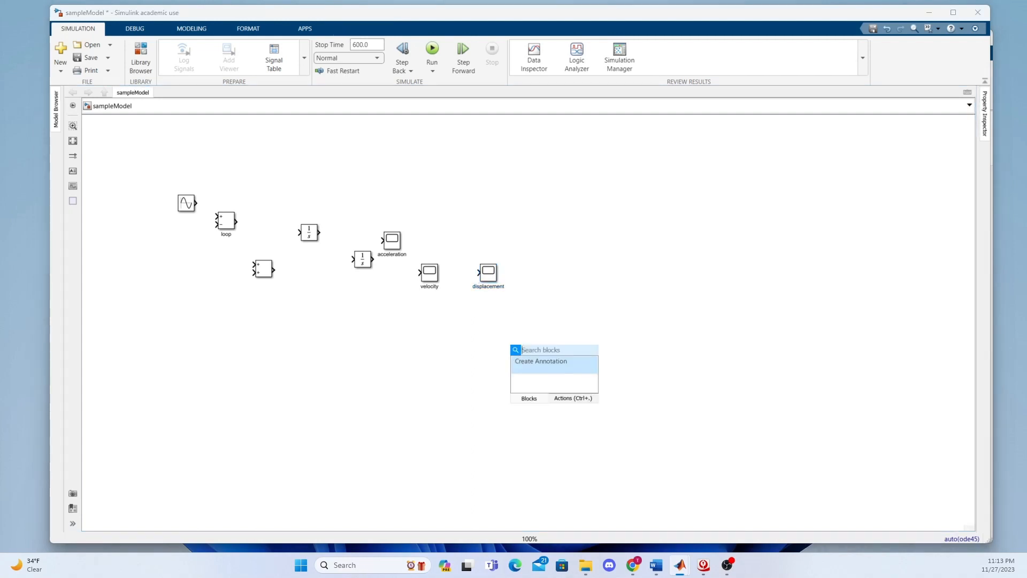
Move the acceleration and velocity scopes so the three scopes form a descending diagonal
{"action": "left_click", "coordinate": [539, 287]}
{"action": "left_click_drag", "start_coordinate": [432, 273], "coordinate": [414, 221]}
{"action": "left_click", "coordinate": [344, 338]}
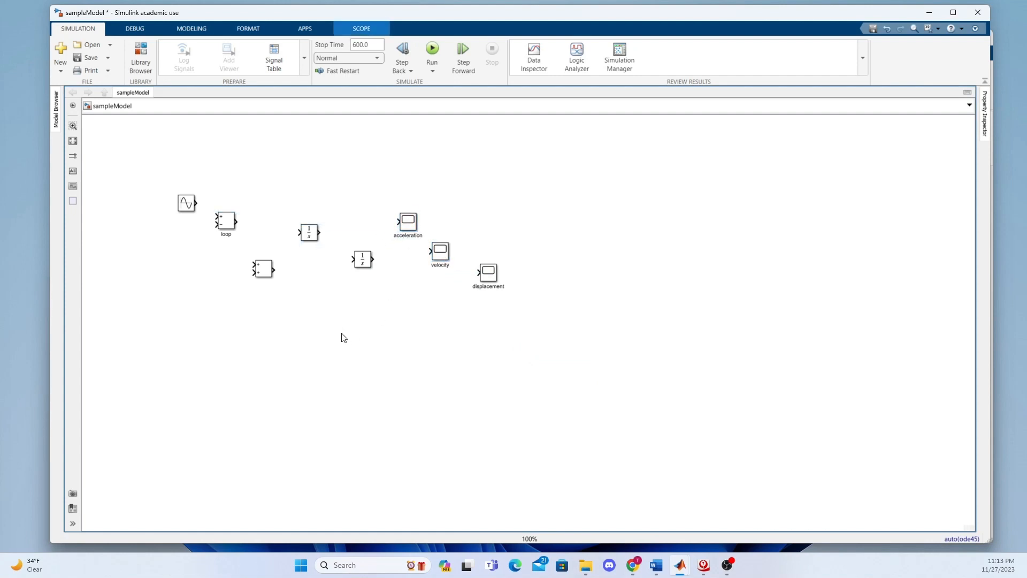
Add a Transfer Fcn block in the empty space below the Integrator blocks
{"action": "double_click", "coordinate": [344, 338]}
{"action": "type", "text": "trans"}
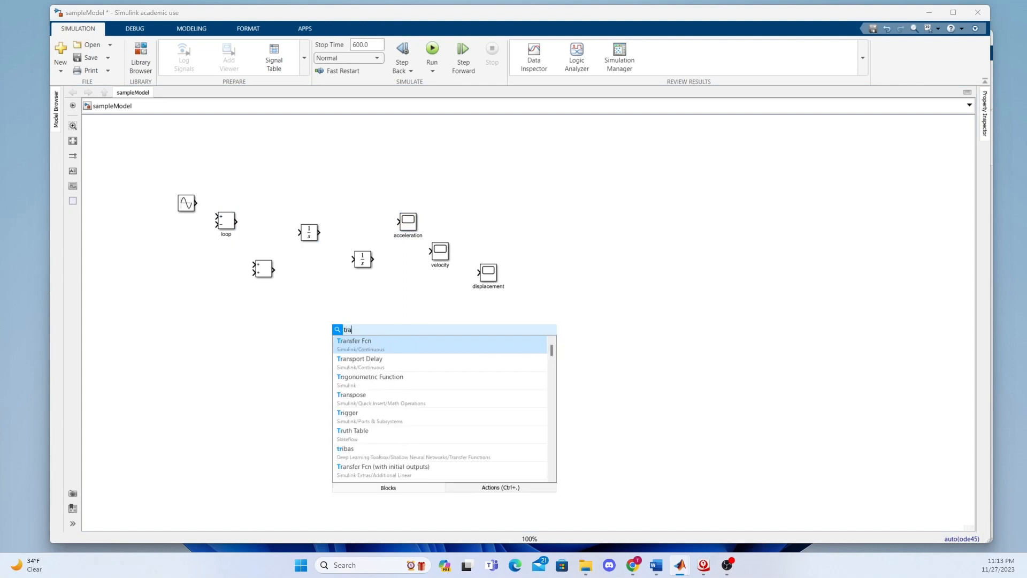
{"action": "left_click", "coordinate": [374, 342]}
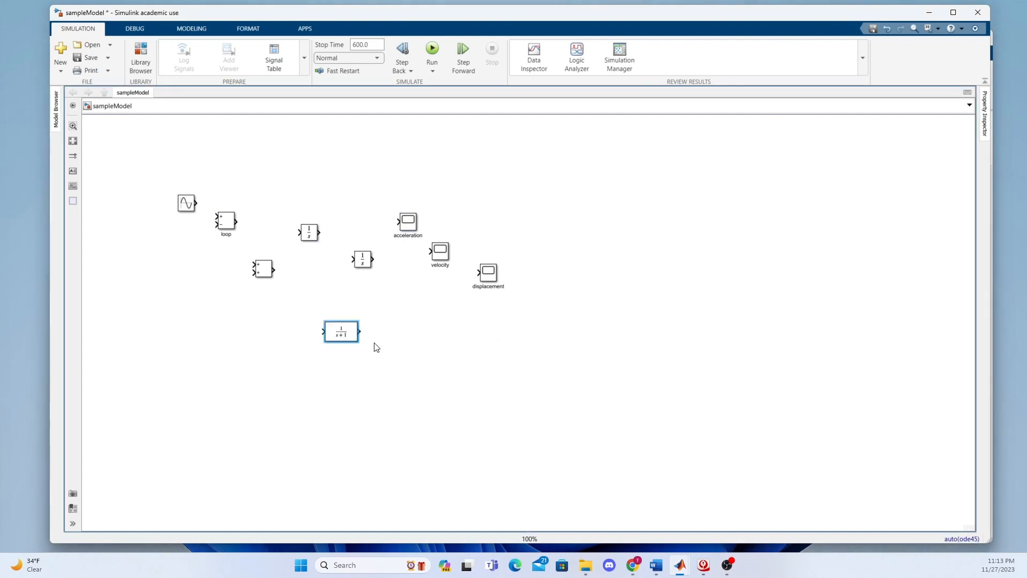
Set the Transfer Fcn block's denominator coefficients to [12 53 96]
{"action": "double_click", "coordinate": [341, 336]}
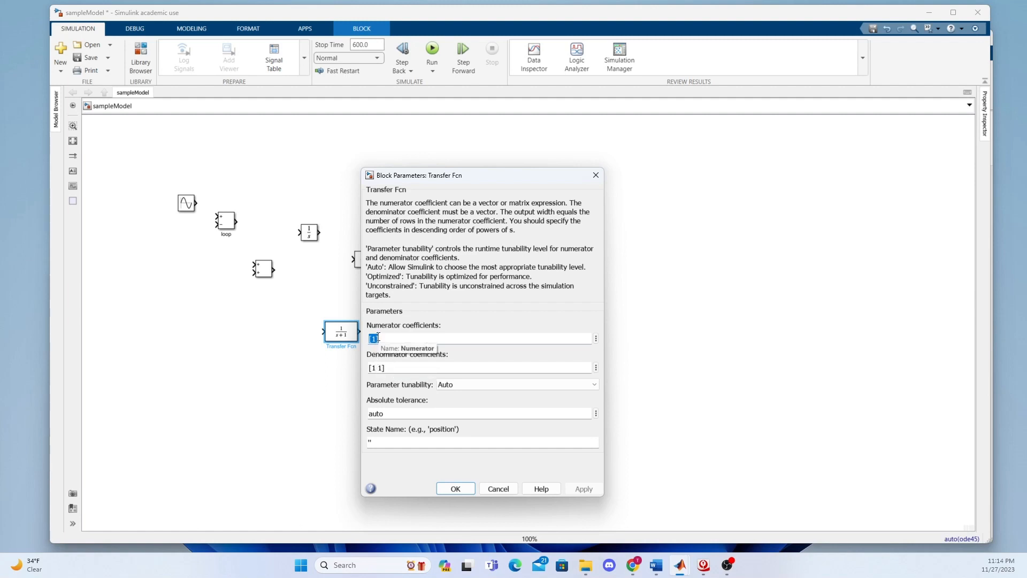
{"action": "left_click", "coordinate": [383, 369]}
{"action": "left_click", "coordinate": [383, 369]}
{"action": "left_click_drag", "start_coordinate": [382, 369], "coordinate": [373, 368]}
{"action": "type", "text": "12 54"}
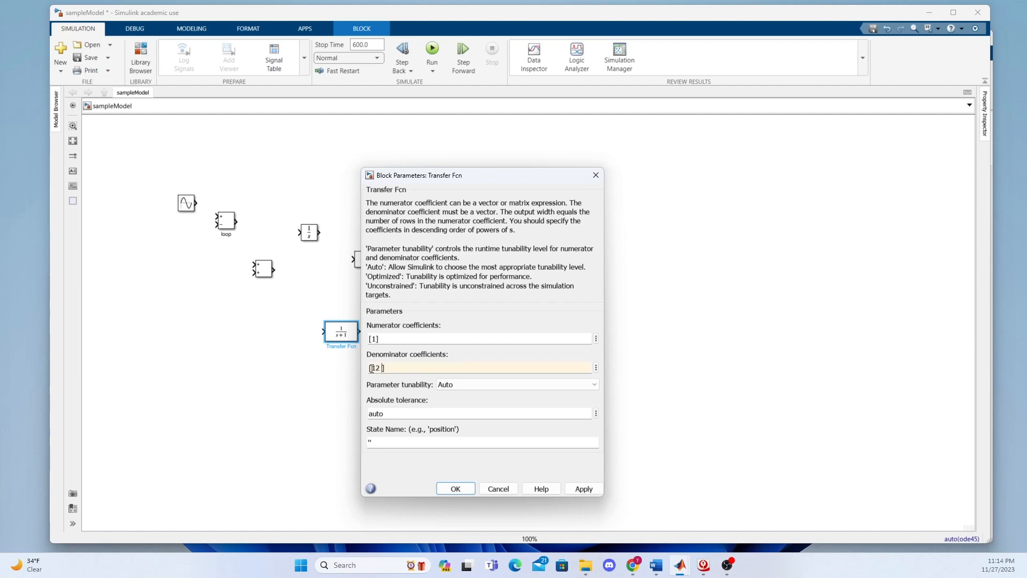
{"action": "key", "text": "BackSpace"}
{"action": "key", "text": "BackSpace"}
{"action": "type", "text": "3 96"}
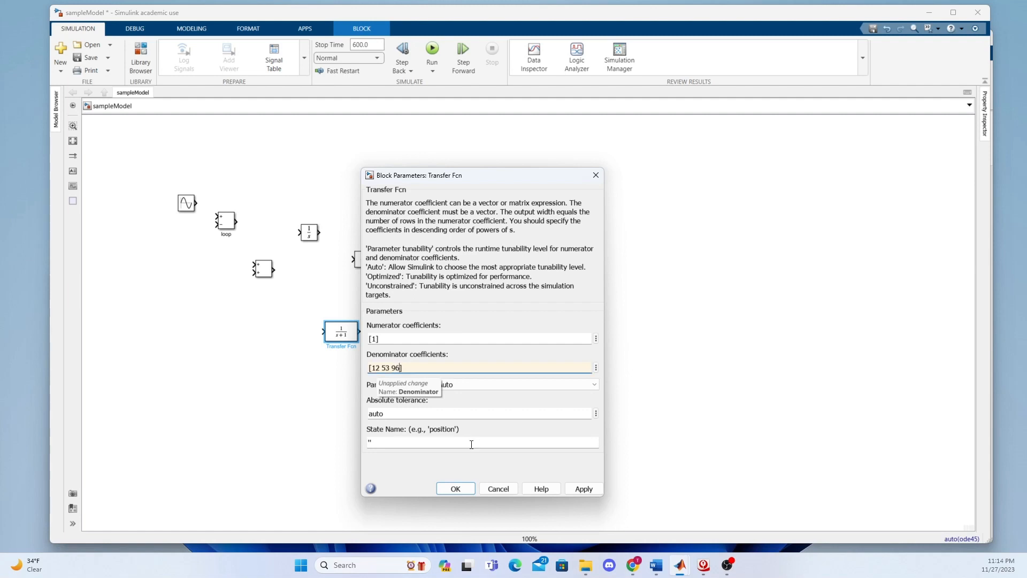
{"action": "left_click", "coordinate": [585, 489]}
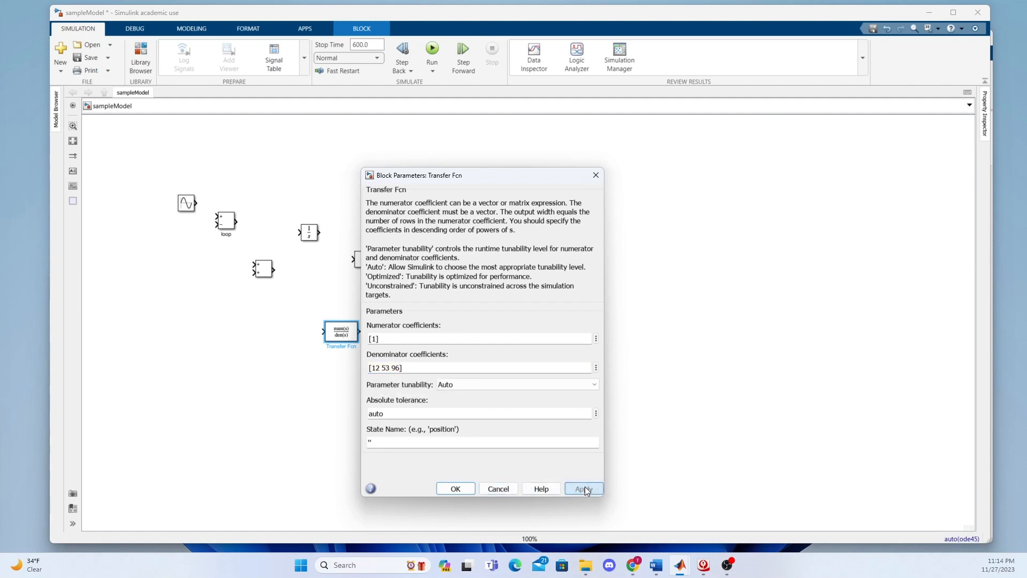
{"action": "left_click", "coordinate": [455, 488]}
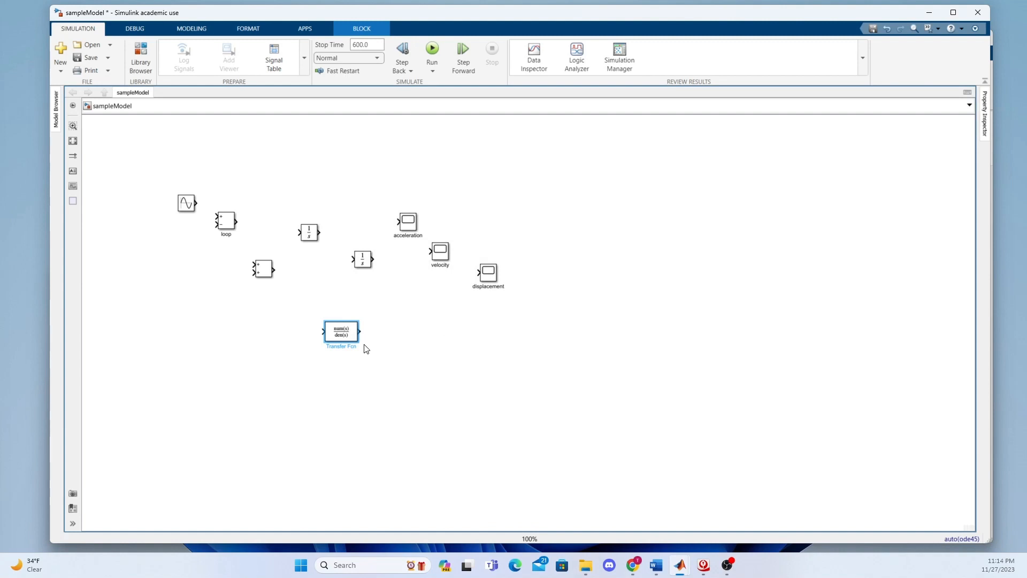
Enlarge the Transfer Fcn block to show its full expression and align it between the loop block and the first Integrator
{"action": "left_click_drag", "start_coordinate": [357, 341], "coordinate": [306, 190]}
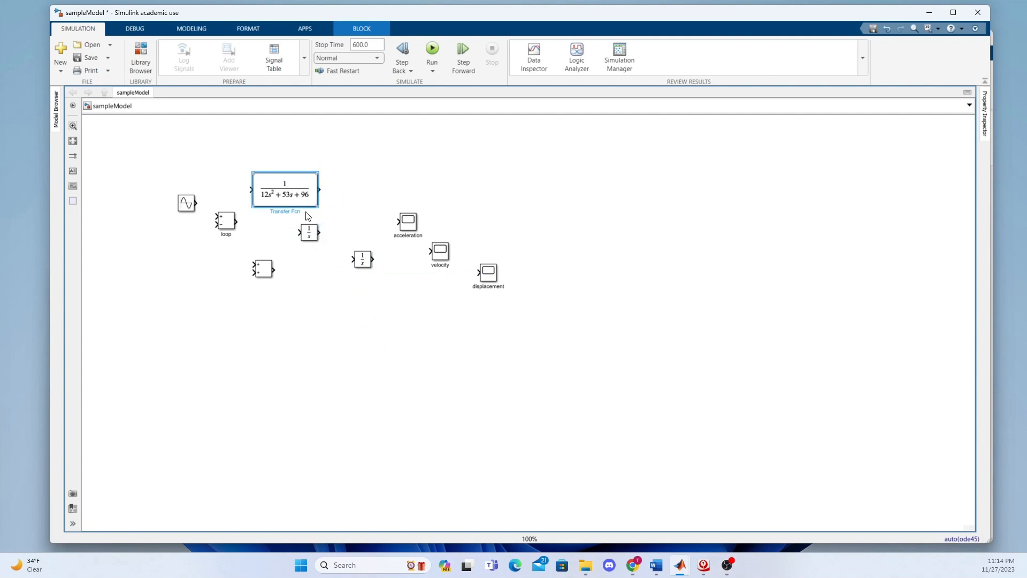
{"action": "left_click_drag", "start_coordinate": [309, 234], "coordinate": [344, 225]}
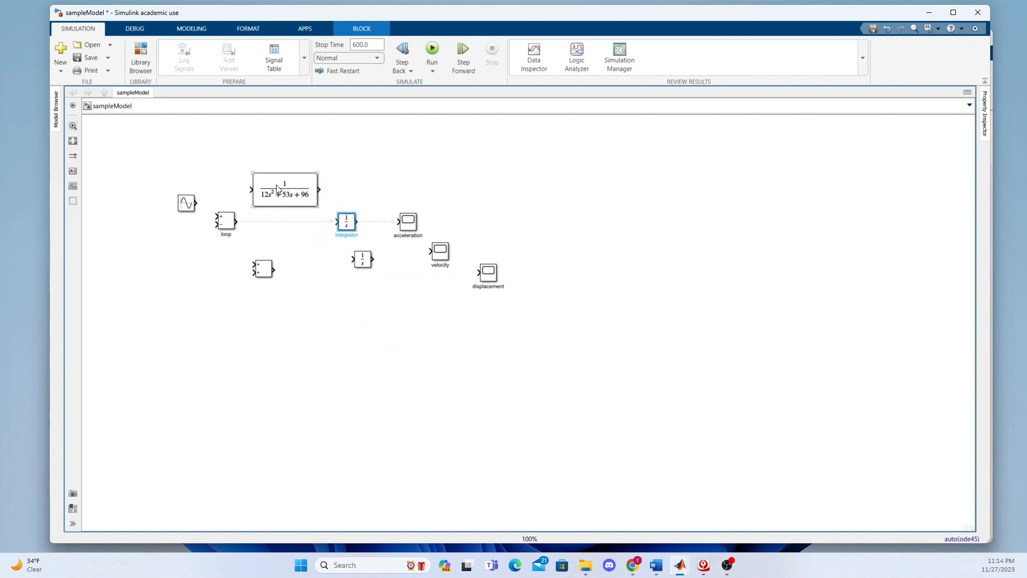
{"action": "left_click_drag", "start_coordinate": [277, 188], "coordinate": [251, 221]}
{"action": "left_click", "coordinate": [303, 368]}
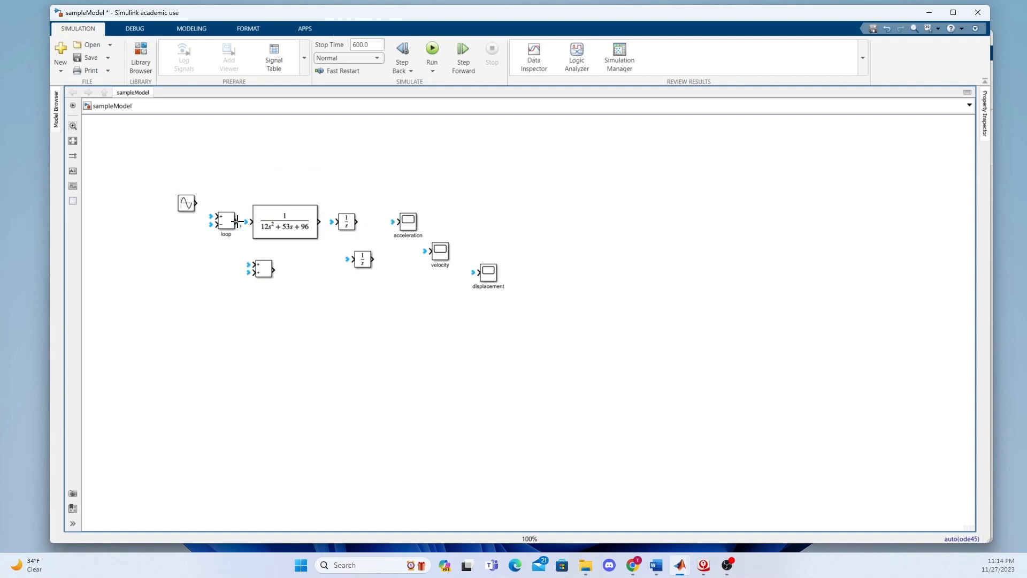
Connect the loop block to the Transfer Fcn input and the Transfer Fcn output to the first Integrator
{"action": "left_click", "coordinate": [352, 225]}
{"action": "left_click_drag", "start_coordinate": [319, 221], "coordinate": [339, 221]}
{"action": "left_click", "coordinate": [363, 223]}
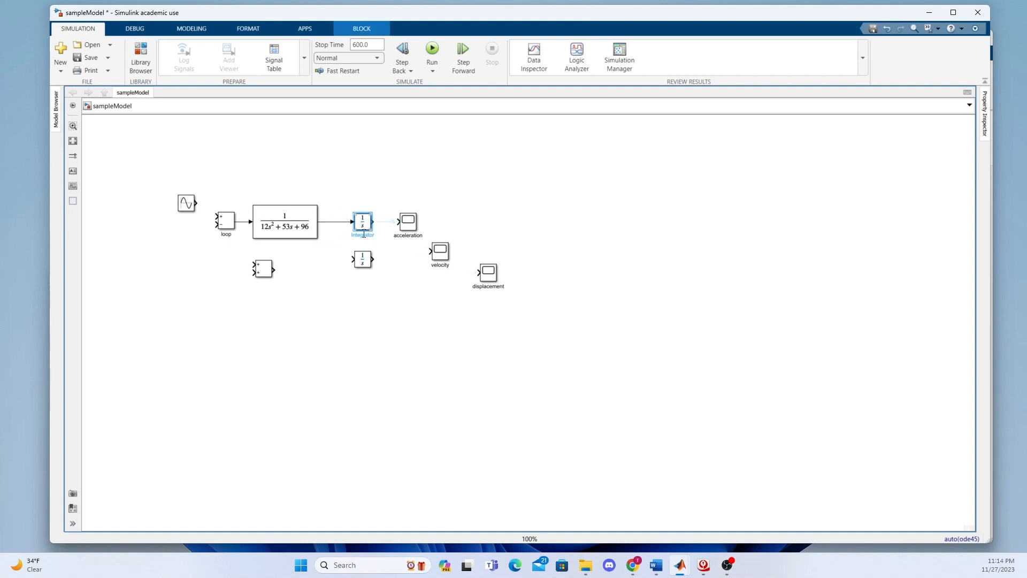
Rename the Integrator fed by the Transfer Fcn block to Velocity Data
{"action": "left_click_drag", "start_coordinate": [355, 235], "coordinate": [374, 238]}
{"action": "type", "text": "Velocity Data"}
Spread out the acceleration and velocity scopes and the second Integrator, and connect the Velocity Data output to that Integrator
{"action": "left_click", "coordinate": [409, 226]}
{"action": "left_click_drag", "start_coordinate": [408, 225], "coordinate": [360, 174]}
{"action": "left_click", "coordinate": [456, 256]}
{"action": "left_click_drag", "start_coordinate": [446, 255], "coordinate": [474, 213]}
{"action": "left_click_drag", "start_coordinate": [365, 261], "coordinate": [424, 256]}
{"action": "left_click_drag", "start_coordinate": [373, 222], "coordinate": [409, 255]}
Rename the second Integrator to position data
{"action": "left_click", "coordinate": [424, 262]}
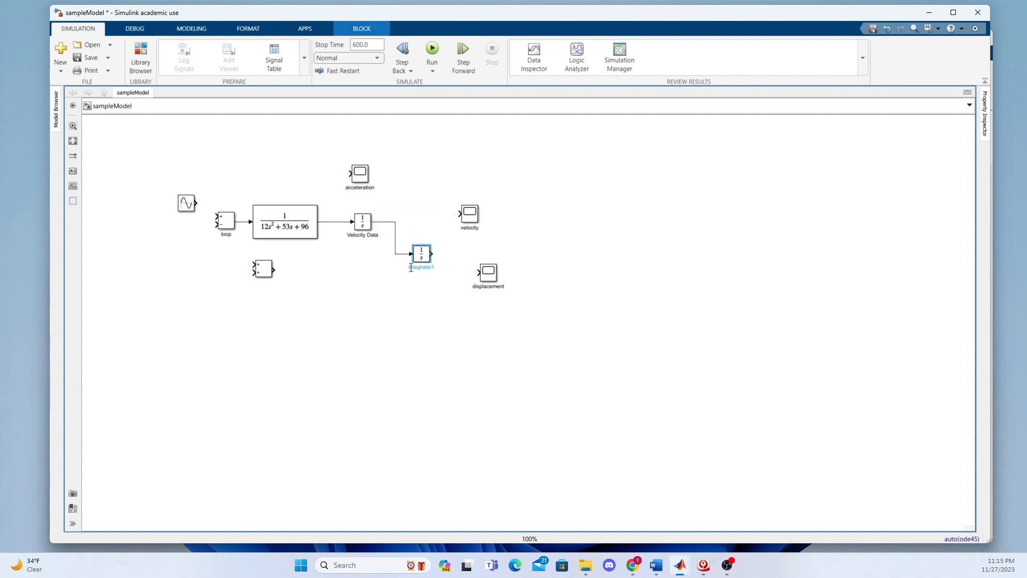
{"action": "double_click", "coordinate": [421, 267]}
{"action": "type", "text": "position d"}
{"action": "key", "text": "BackSpace"}
{"action": "key", "text": "BackSpace"}
{"action": "key", "text": "BackSpace"}
{"action": "key", "text": "BackSpace"}
{"action": "key", "text": "BackSpace"}
{"action": "key", "text": "BackSpace"}
{"action": "key", "text": "BackSpace"}
{"action": "key", "text": "BackSpace"}
{"action": "key", "text": "BackSpace"}
{"action": "key", "text": "BackSpace"}
{"action": "type", "text": "position data"}
{"action": "left_click", "coordinate": [443, 298]}
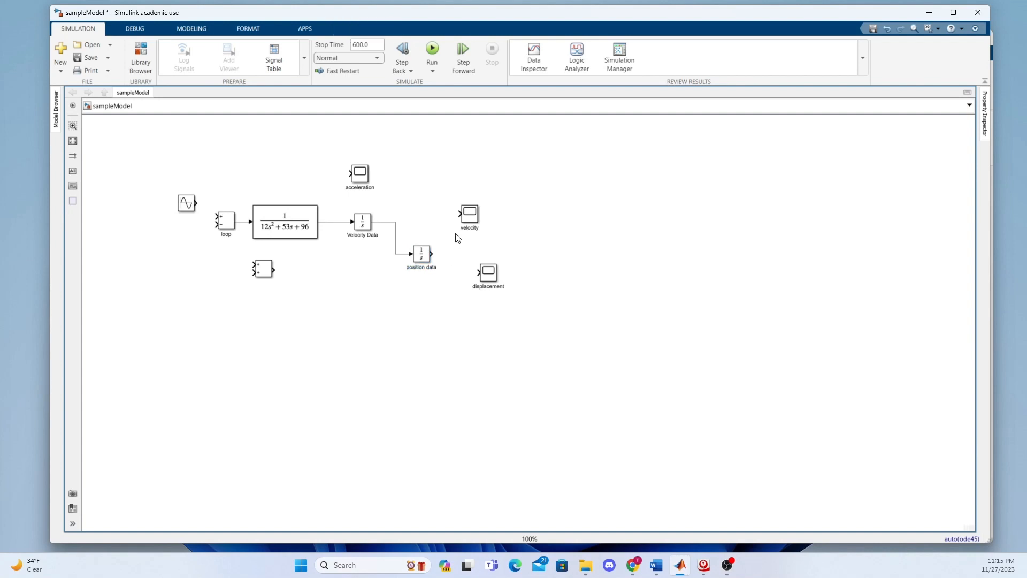
Connect the acceleration, velocity and displacement scopes to the Transfer Fcn, Velocity Data and position data outputs respectively
{"action": "left_click_drag", "start_coordinate": [468, 221], "coordinate": [444, 212]}
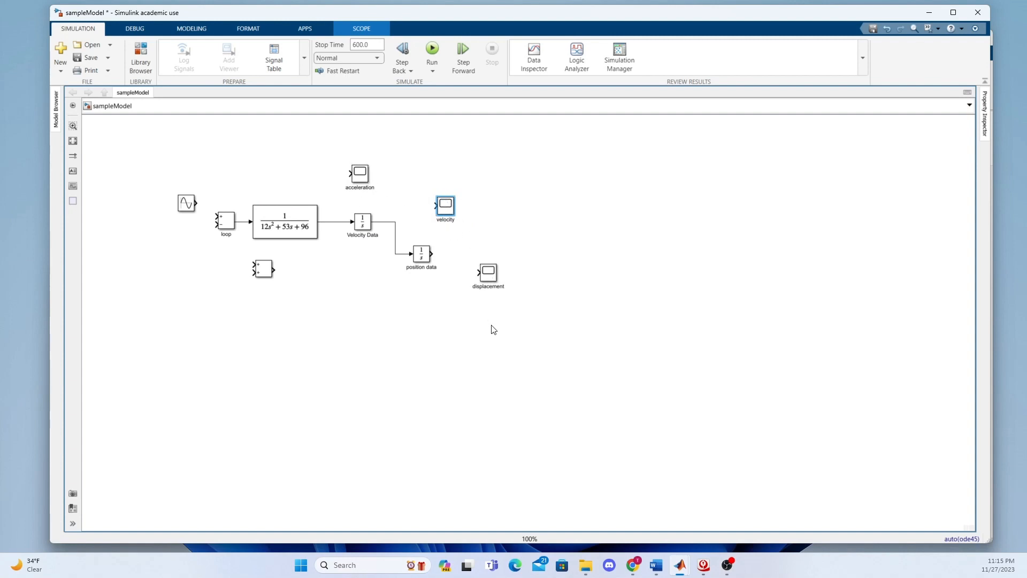
{"action": "left_click", "coordinate": [347, 177]}
{"action": "left_click_drag", "start_coordinate": [348, 177], "coordinate": [340, 221]}
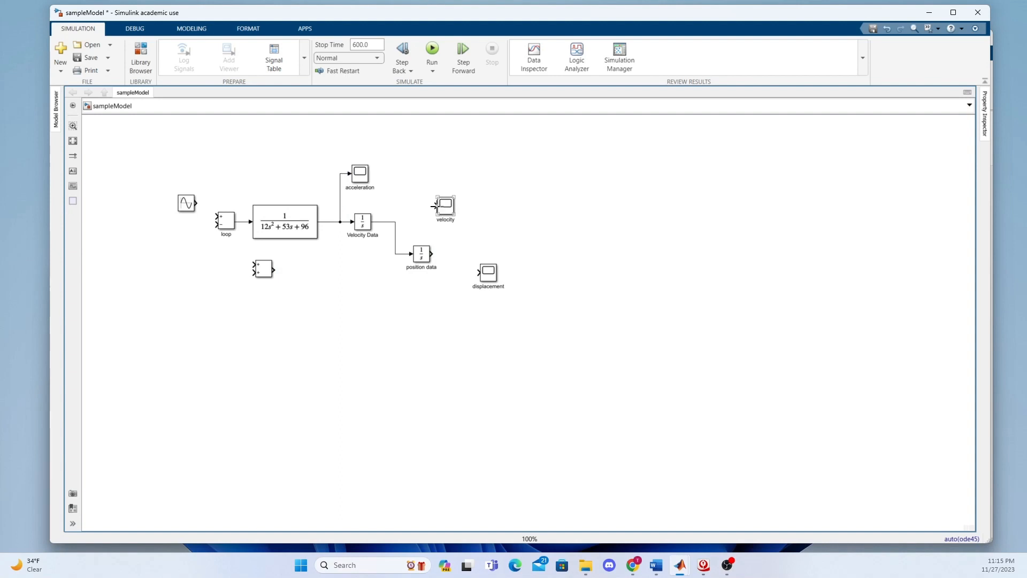
{"action": "left_click_drag", "start_coordinate": [434, 207], "coordinate": [396, 240]}
{"action": "left_click_drag", "start_coordinate": [432, 254], "coordinate": [478, 272]}
Move the Add block below the Transfer Fcn and connect its inputs to the Velocity Data and position data signals
{"action": "left_click_drag", "start_coordinate": [262, 268], "coordinate": [308, 282]}
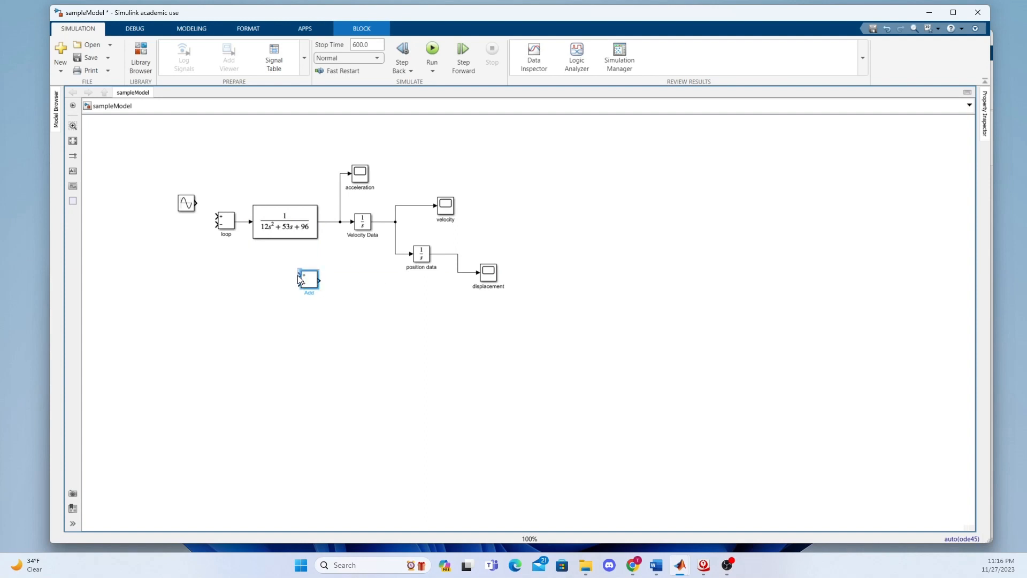
{"action": "left_click_drag", "start_coordinate": [297, 275], "coordinate": [393, 241]}
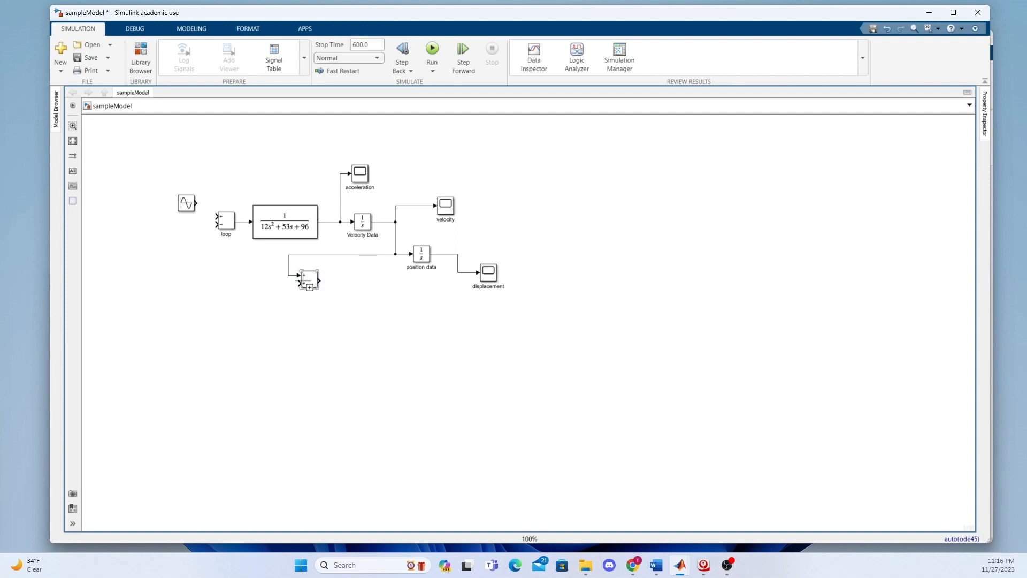
{"action": "left_click_drag", "start_coordinate": [297, 283], "coordinate": [461, 272]}
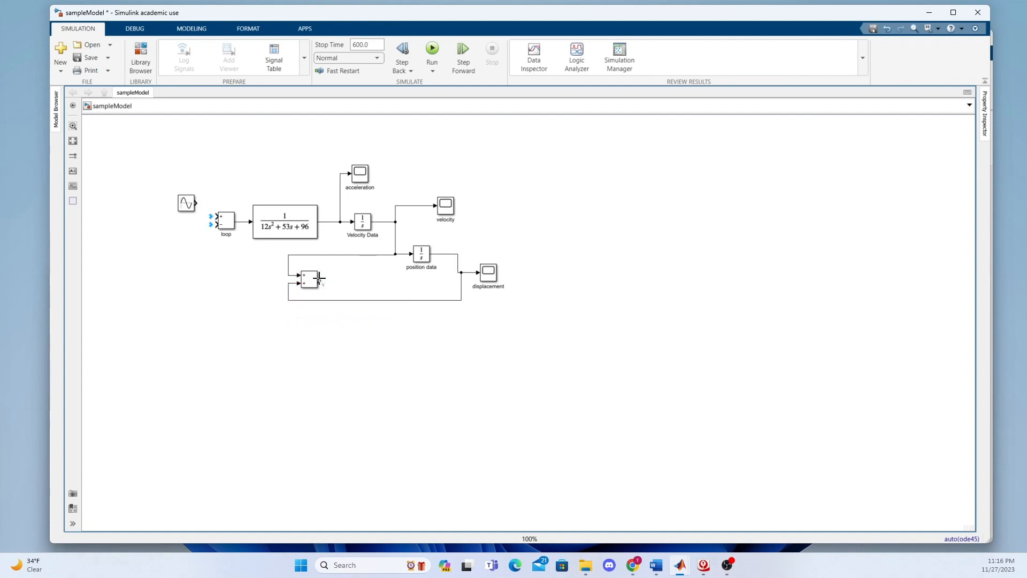
Connect the Add block's output to the loop block's negative input and the sine source to its positive input
{"action": "left_click_drag", "start_coordinate": [319, 277], "coordinate": [213, 225]}
{"action": "left_click_drag", "start_coordinate": [196, 203], "coordinate": [215, 215]}
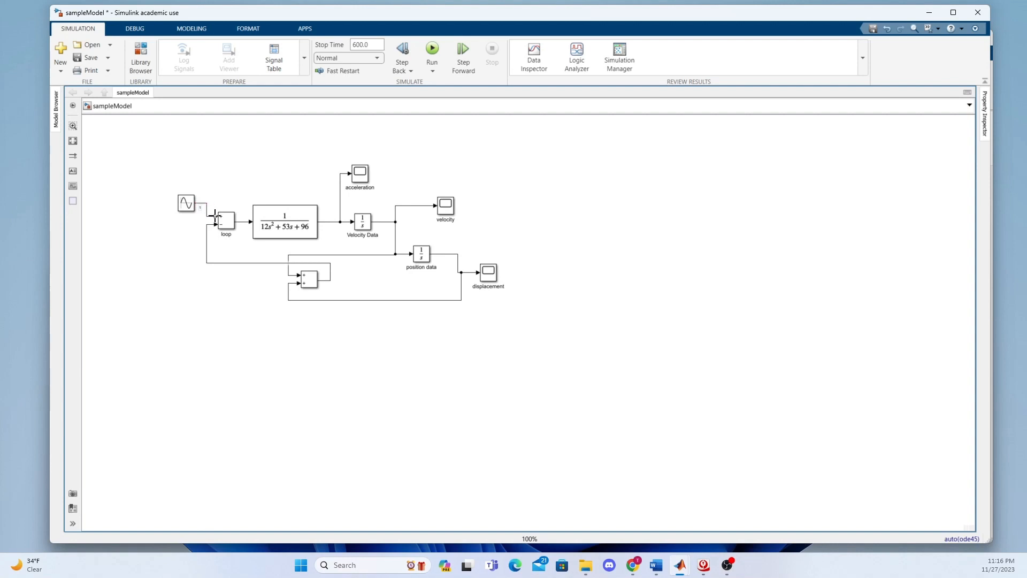
Set the initial condition of the Velocity Data integrator to 0.001
{"action": "left_click", "coordinate": [362, 222]}
{"action": "left_click", "coordinate": [418, 252]}
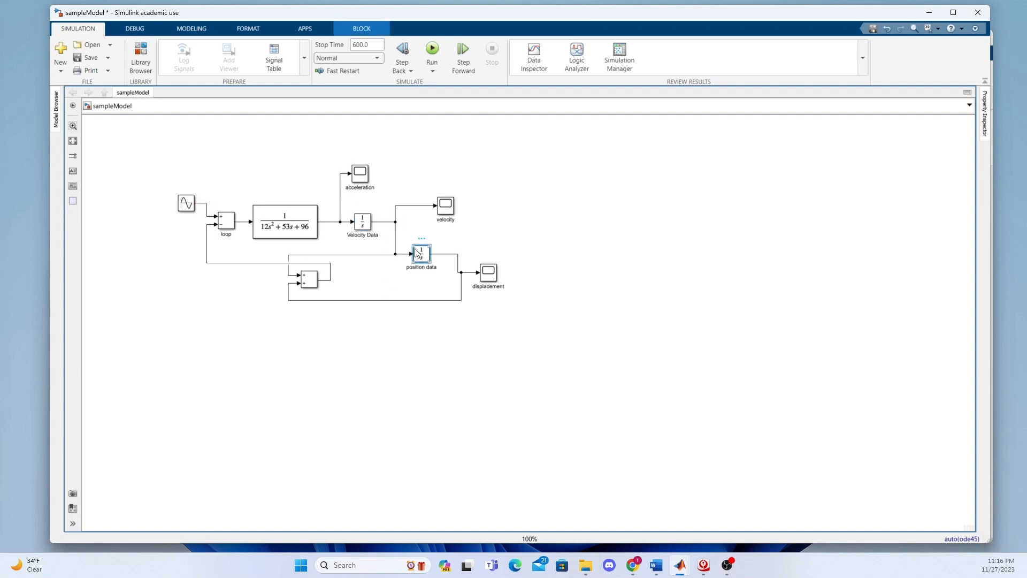
{"action": "left_click", "coordinate": [364, 222]}
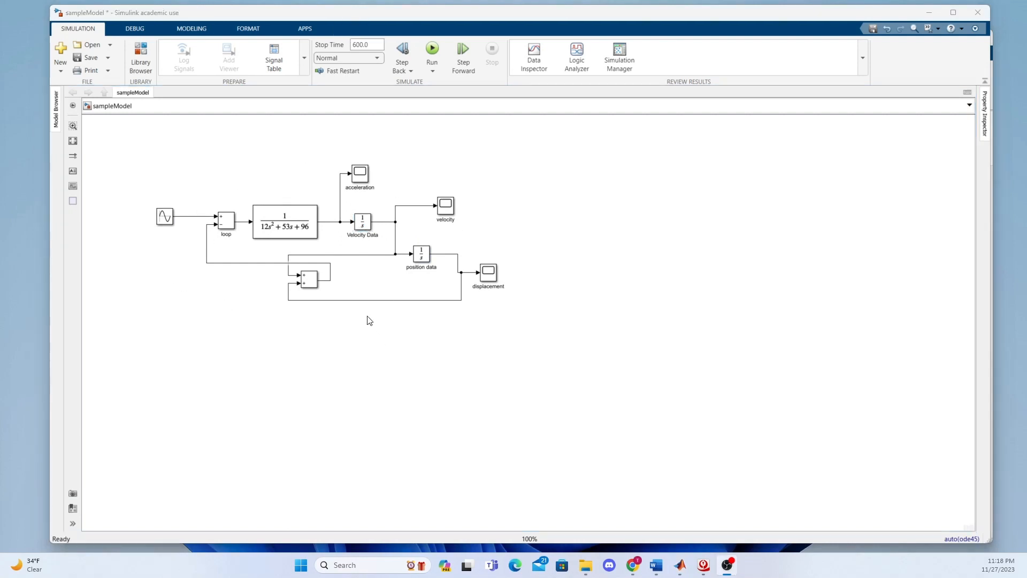
{"action": "double_click", "coordinate": [364, 223]}
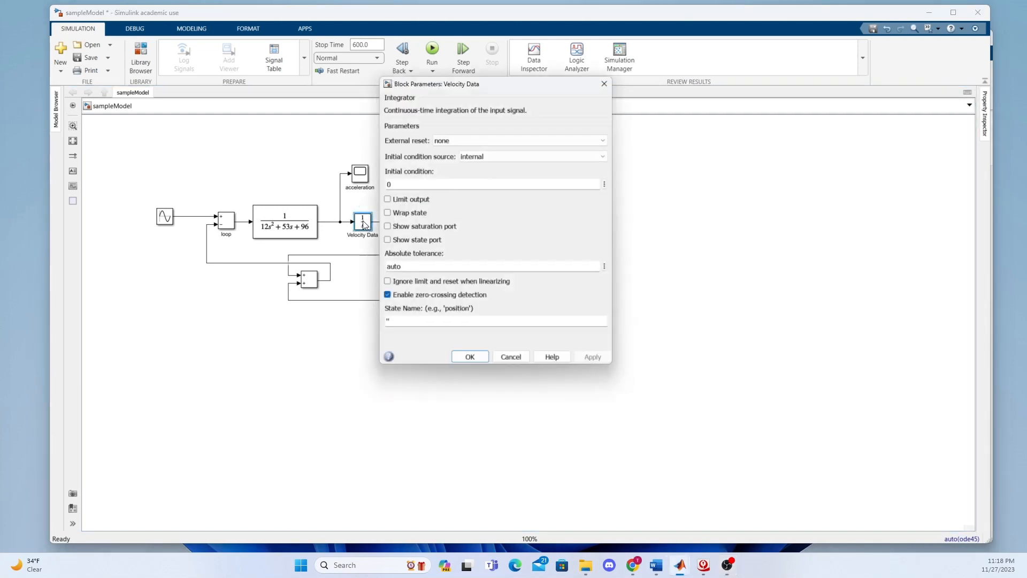
{"action": "double_click", "coordinate": [422, 181]}
{"action": "type", "text": "0.001"}
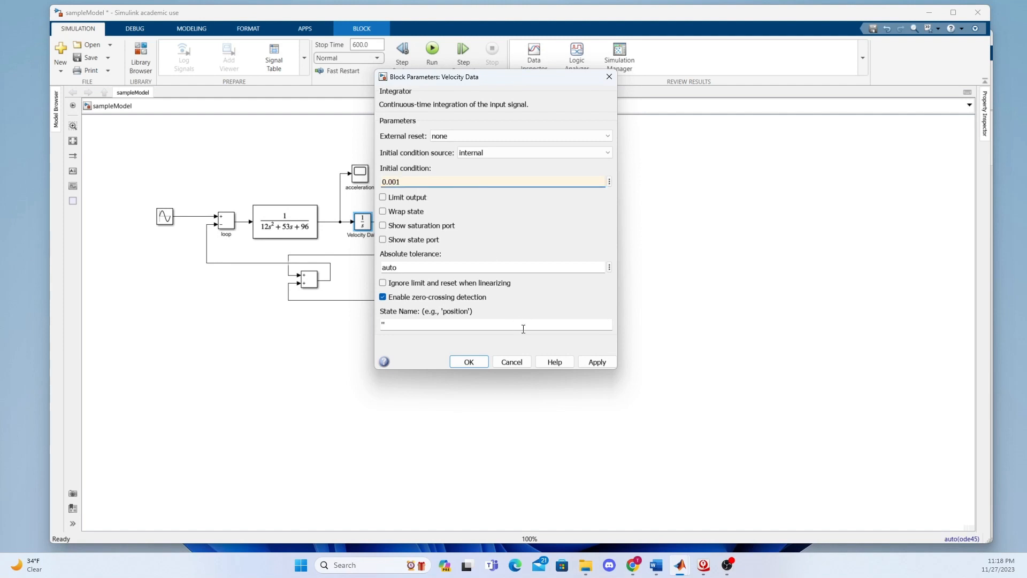
{"action": "left_click", "coordinate": [602, 364]}
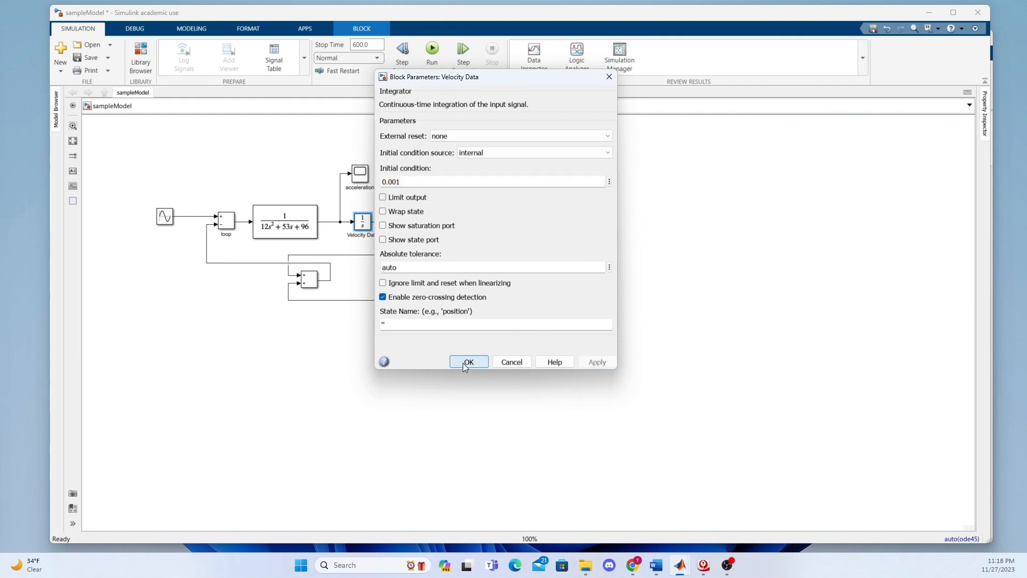
{"action": "left_click", "coordinate": [463, 363]}
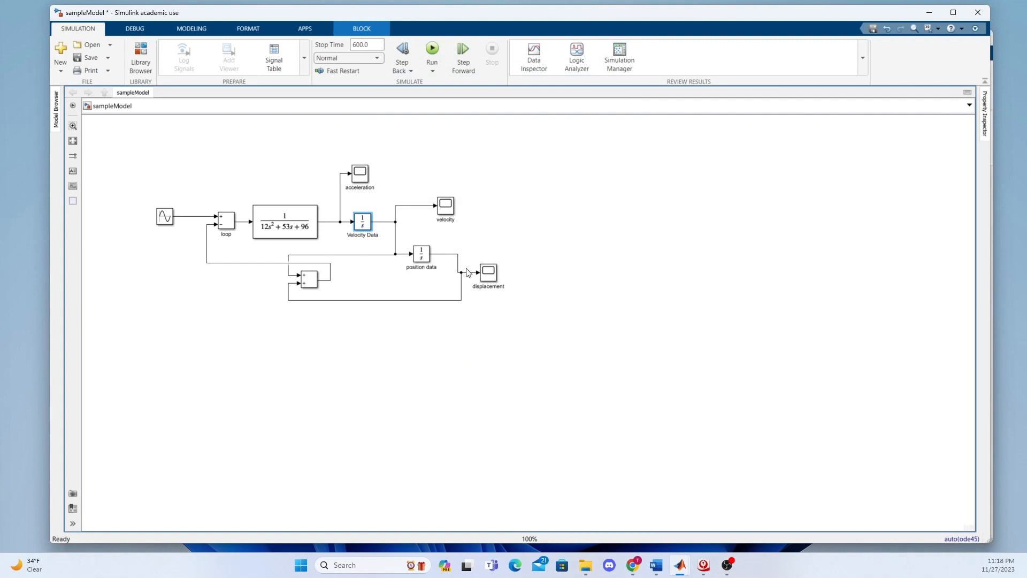
Set the initial condition of the position data integrator to 0.005
{"action": "left_click", "coordinate": [425, 259]}
{"action": "double_click", "coordinate": [424, 259]}
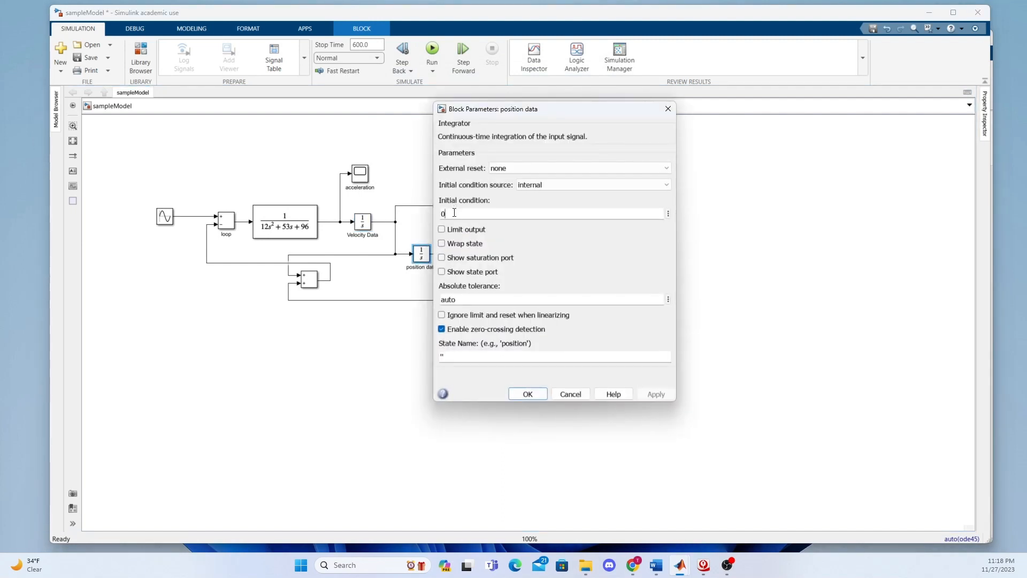
{"action": "type", "text": ".005"}
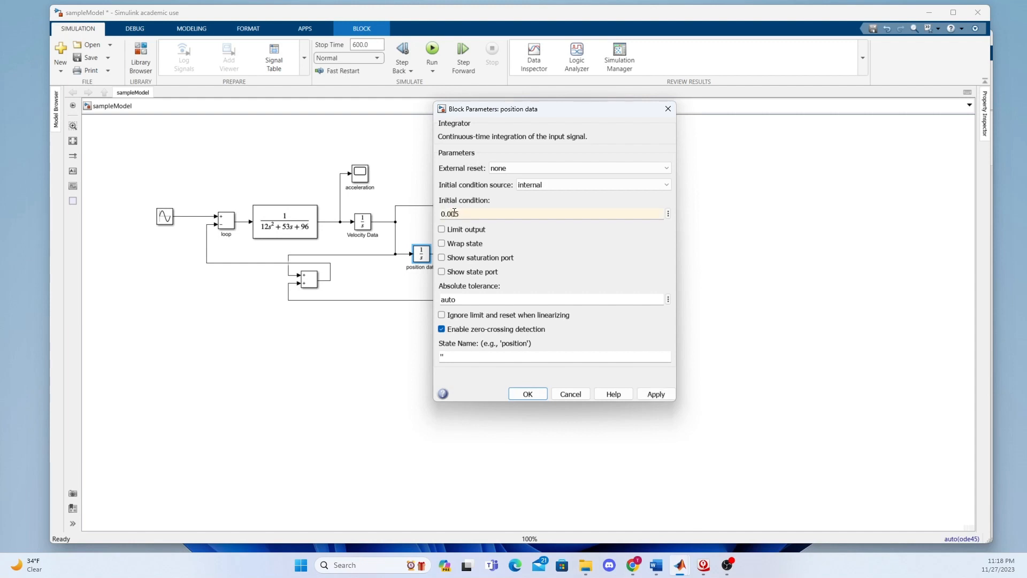
{"action": "left_click", "coordinate": [660, 393]}
{"action": "left_click", "coordinate": [527, 394]}
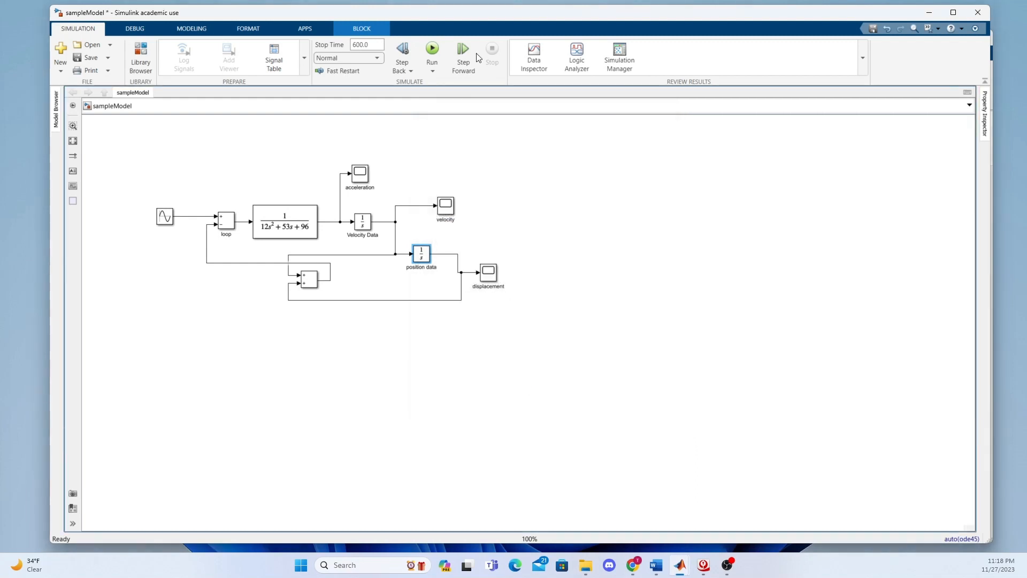
Run the simulation and open the displacement scope's plot
{"action": "left_click", "coordinate": [432, 49]}
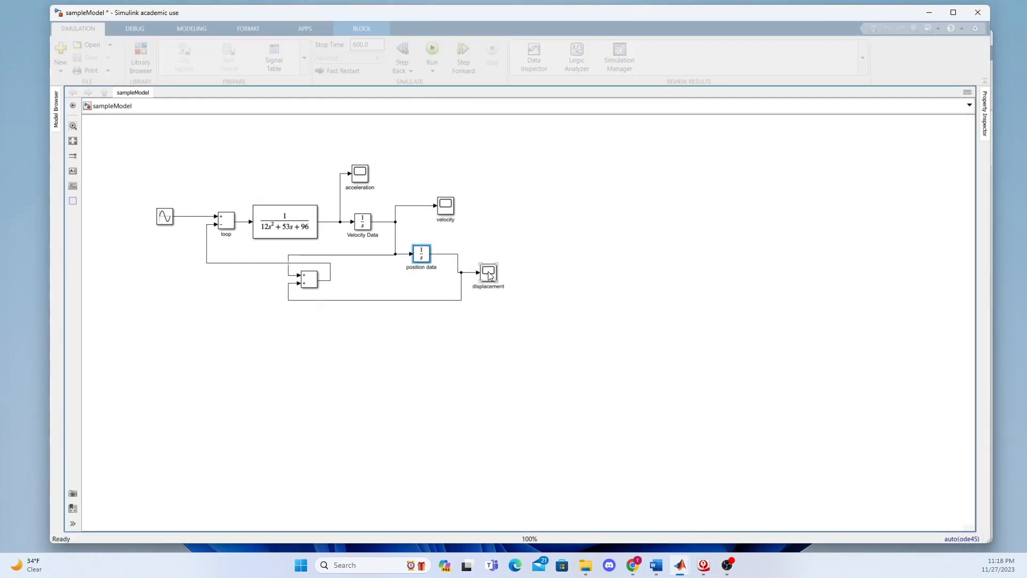
{"action": "double_click", "coordinate": [488, 271]}
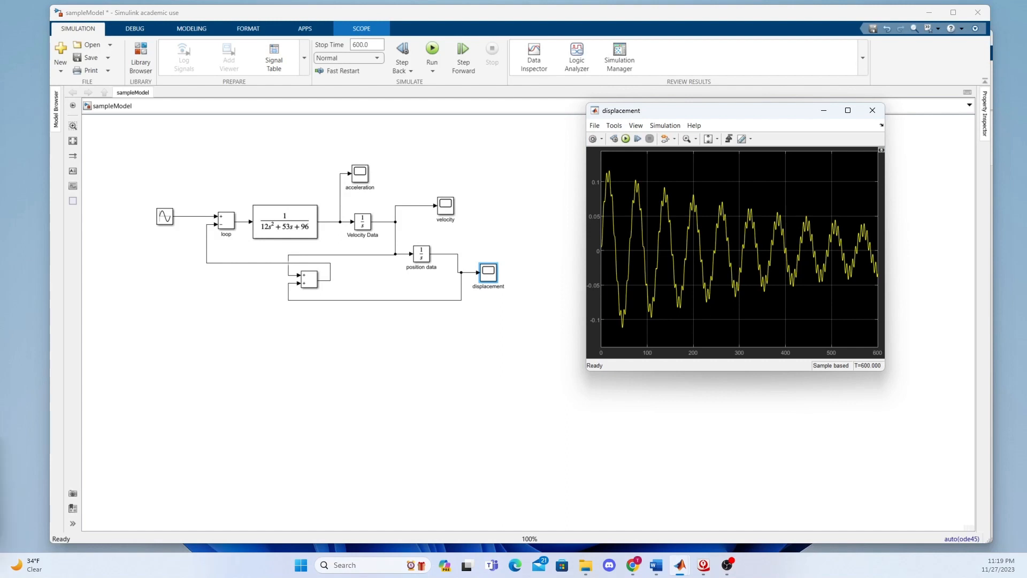
Bring up the other Displacement vs Time scope window and place it beside the displacement plot for comparison
{"action": "key", "text": "alt+Tab"}
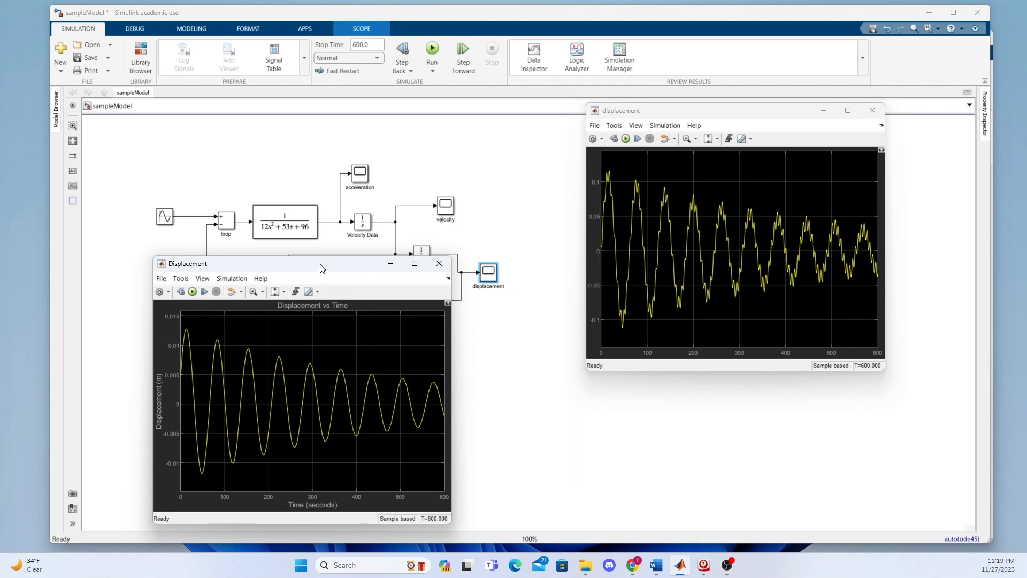
{"action": "left_click_drag", "start_coordinate": [319, 265], "coordinate": [413, 124]}
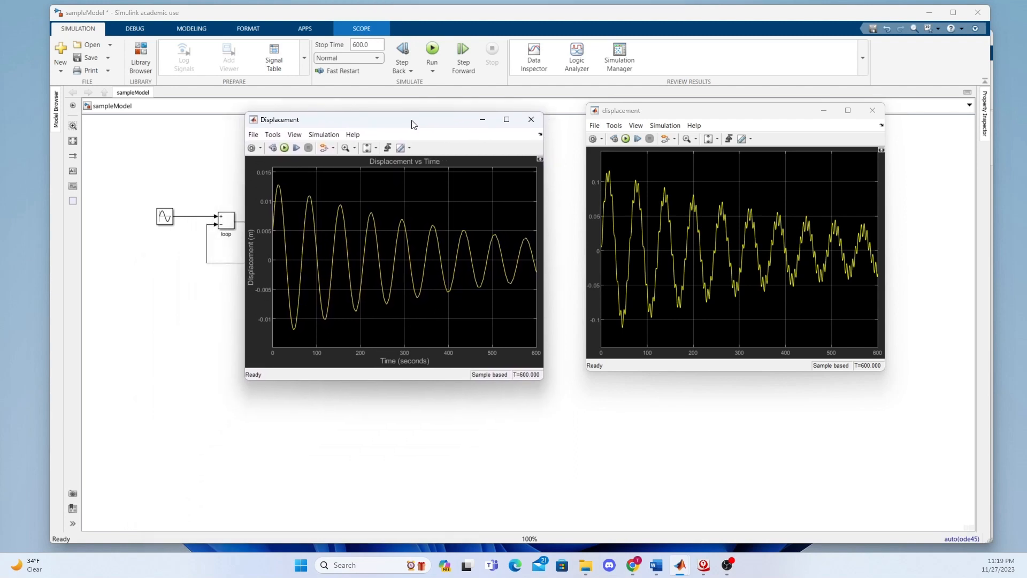